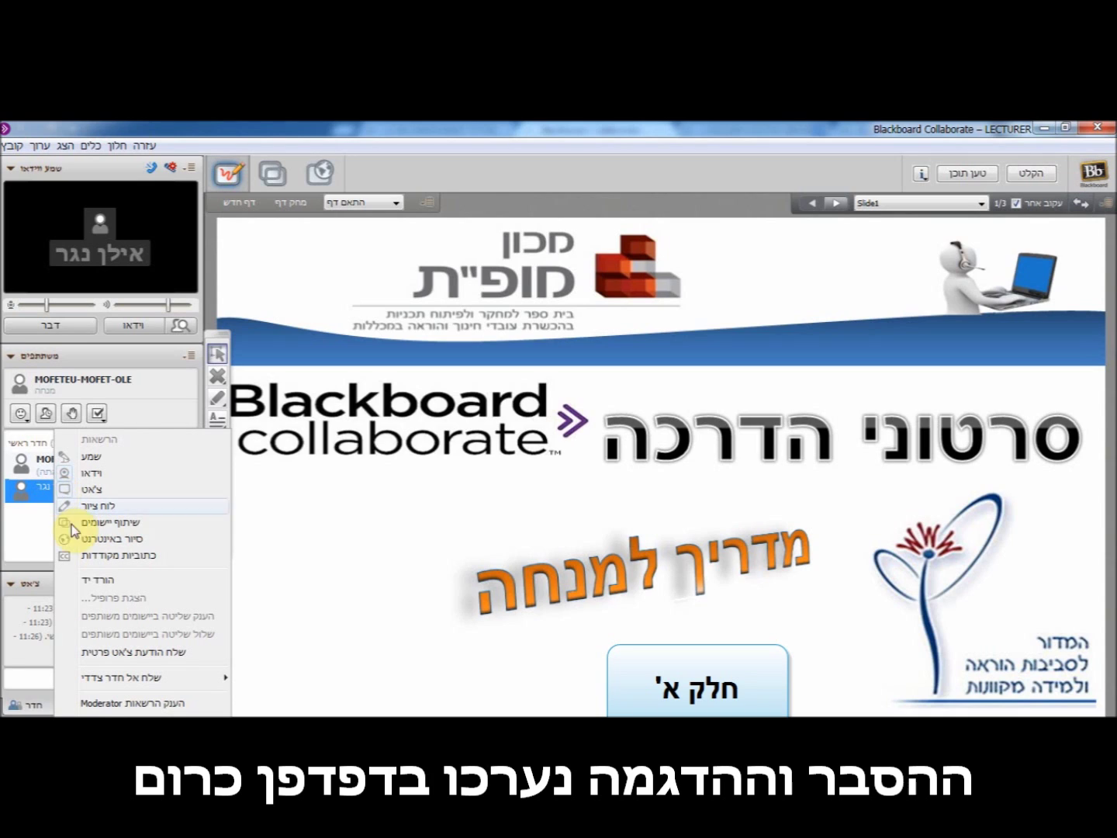
Grant moderator rights to the second participant in the main room and accept the confirmation.
{"action": "left_click", "coordinate": [99, 702]}
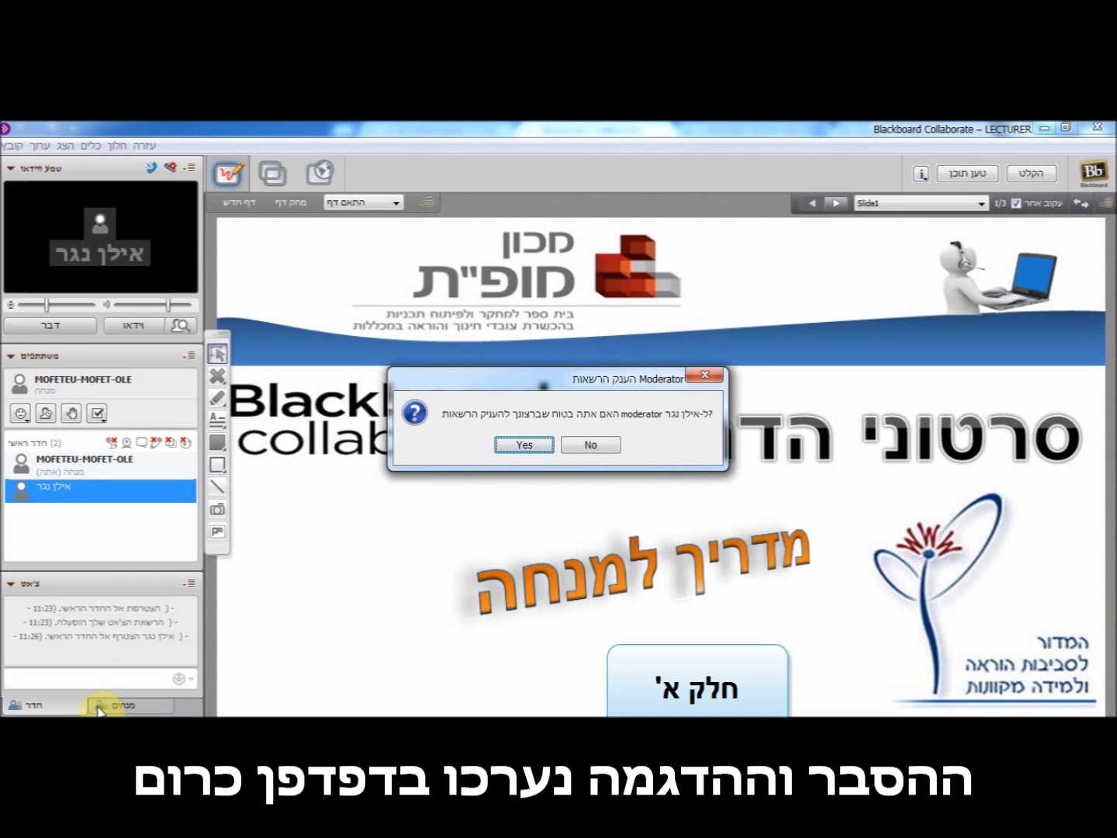
{"action": "left_click", "coordinate": [524, 445]}
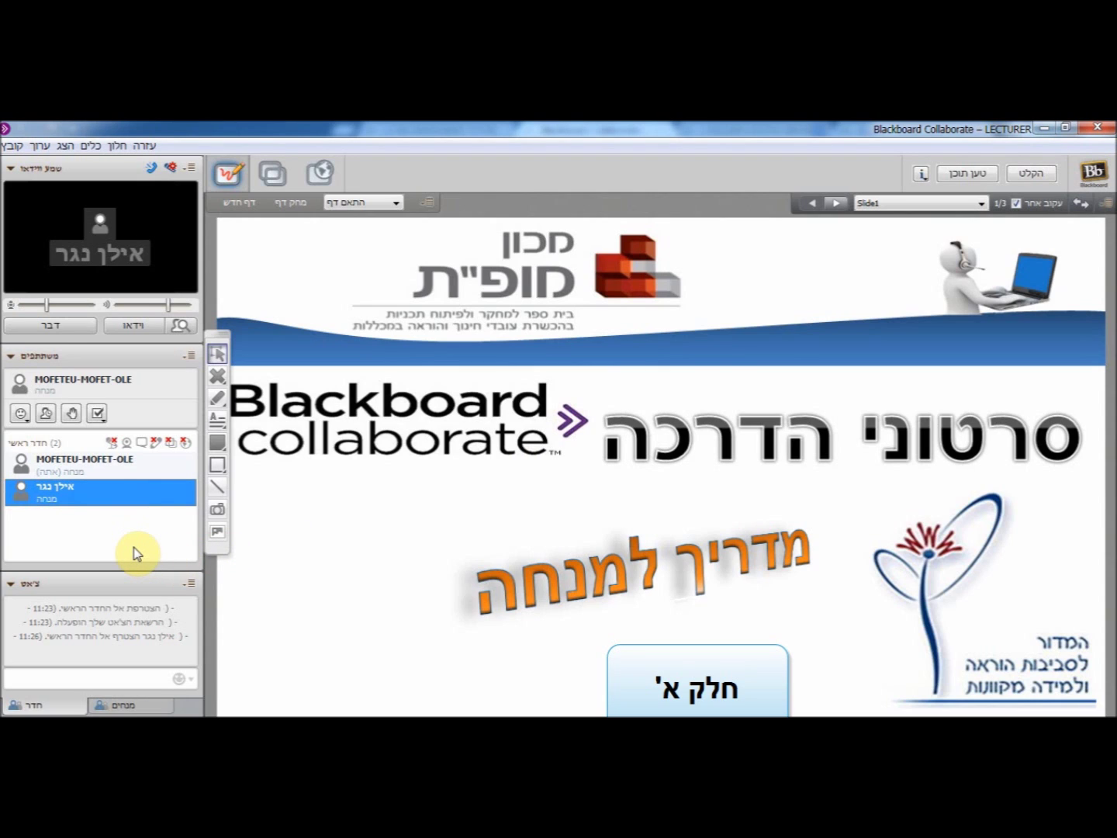
Advance to the slide תוכן עניינים, point out its bullets down to the last one with the hand pointer, and return to the selection tool.
{"action": "key", "text": "Page_Down"}
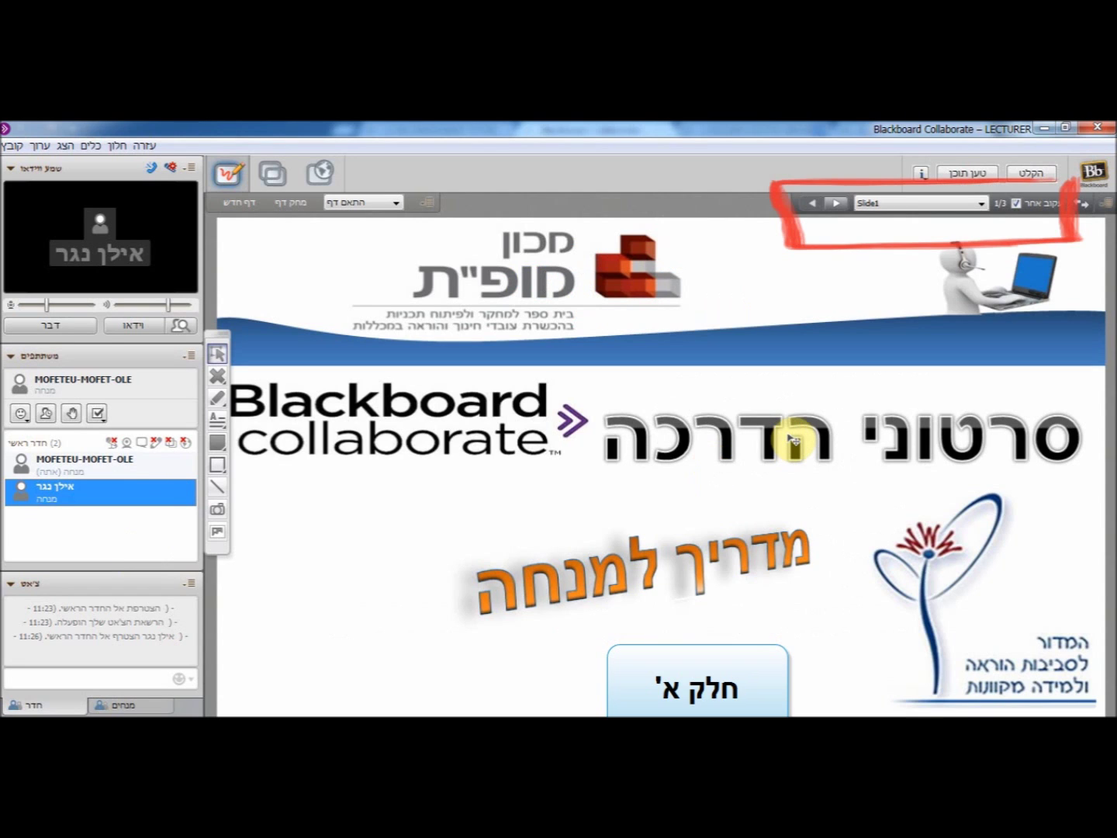
{"action": "left_click", "coordinate": [834, 205]}
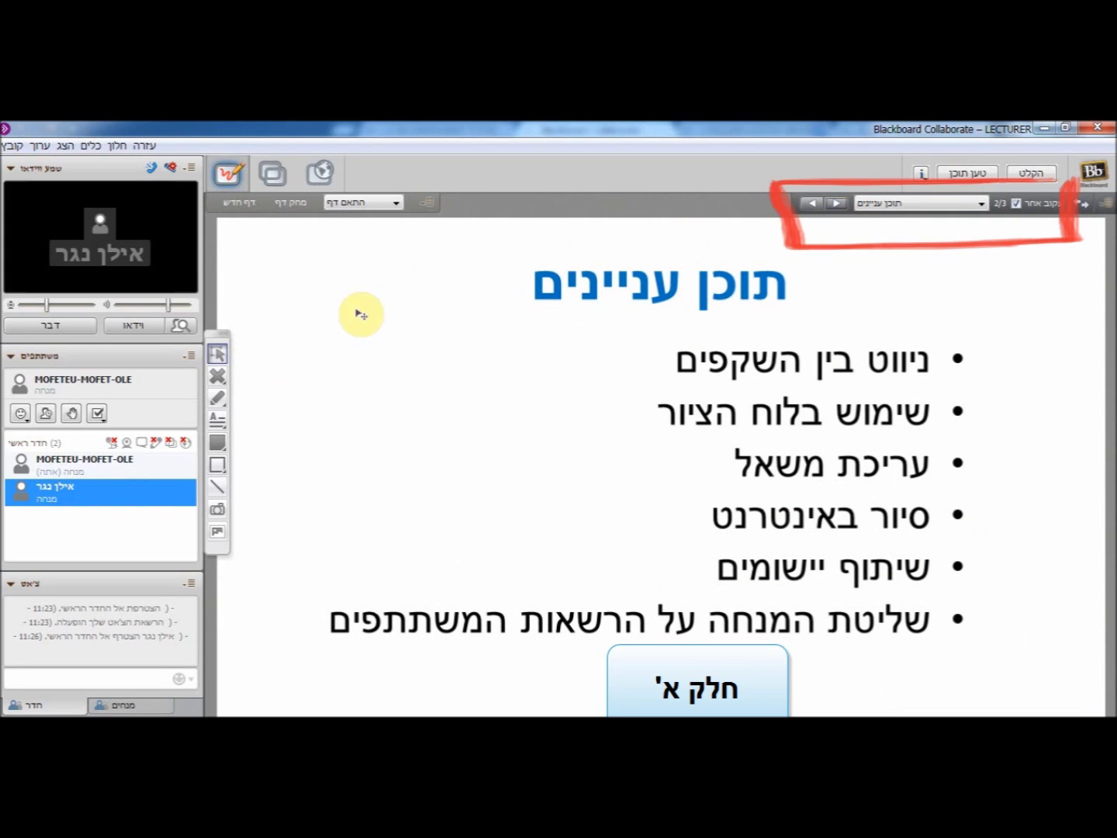
{"action": "left_click", "coordinate": [219, 377]}
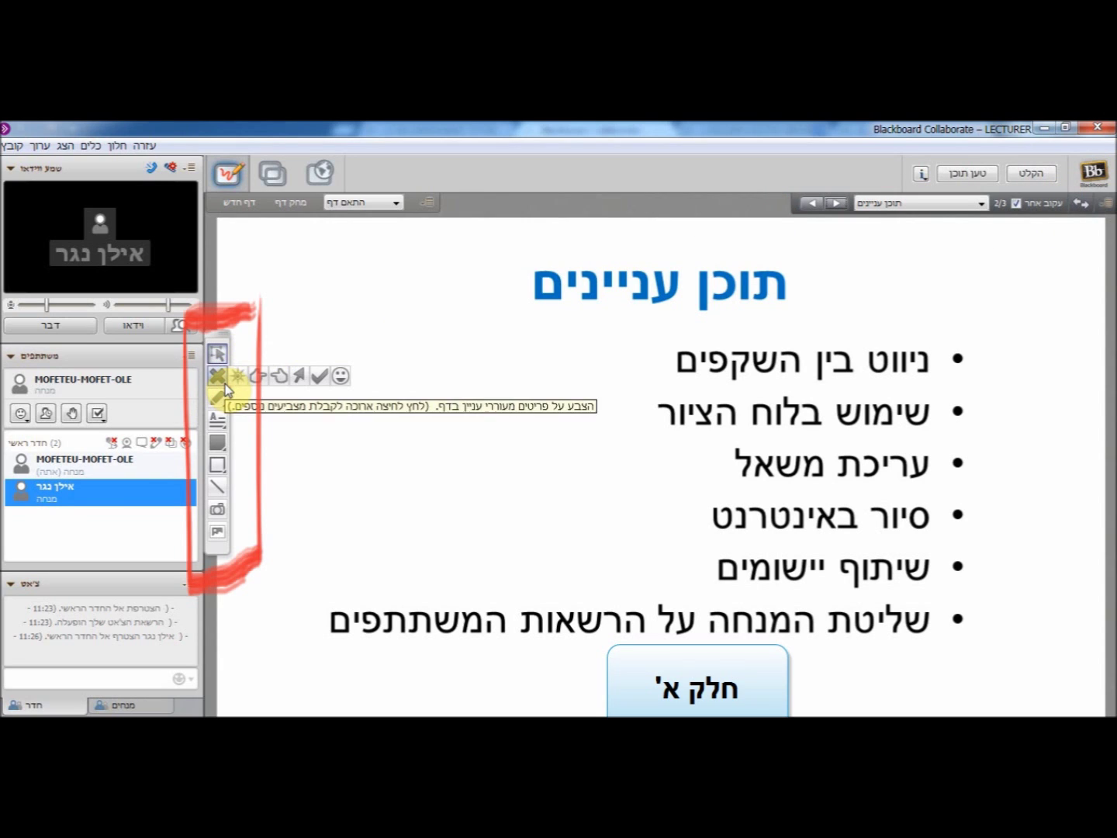
{"action": "left_click", "coordinate": [281, 375]}
{"action": "mouse_move", "coordinate": [609, 353]}
{"action": "left_mouse_down"}
{"action": "mouse_move", "coordinate": [877, 349]}
{"action": "mouse_move", "coordinate": [1017, 362]}
{"action": "mouse_move", "coordinate": [1021, 416]}
{"action": "left_mouse_up"}
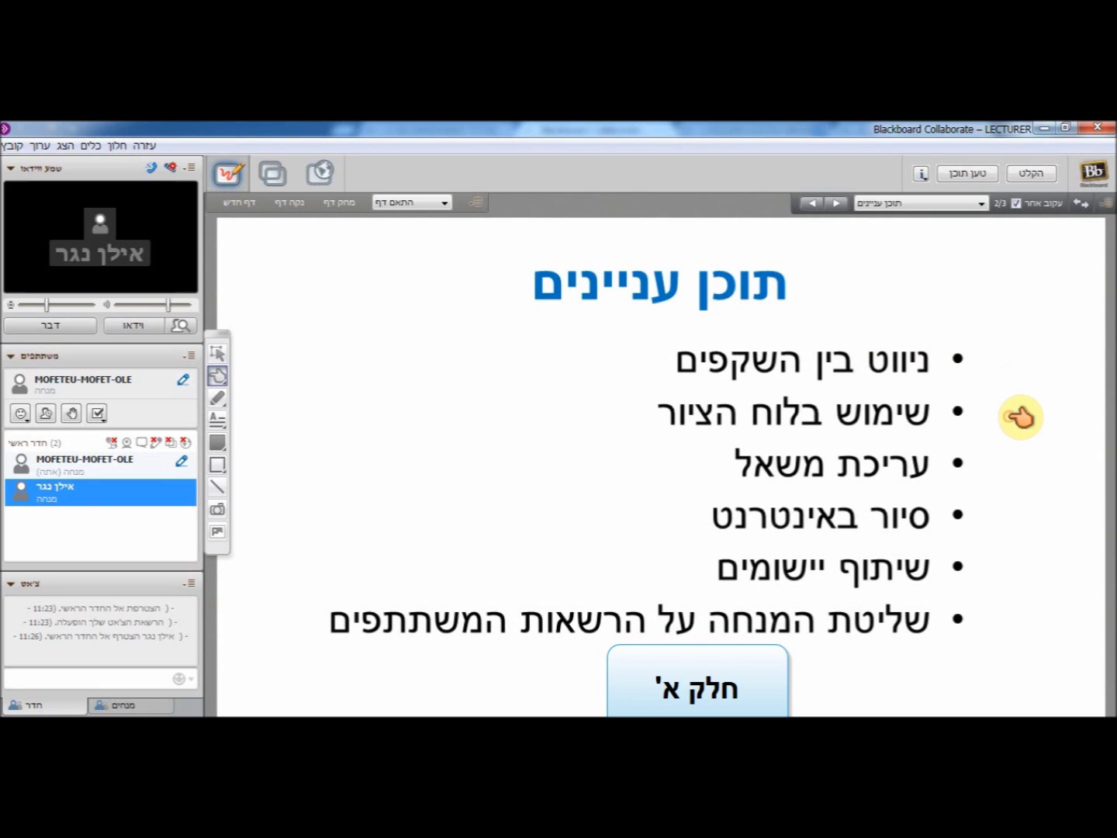
{"action": "left_click_drag", "start_coordinate": [1020, 417], "coordinate": [1022, 470]}
{"action": "left_click", "coordinate": [1021, 470]}
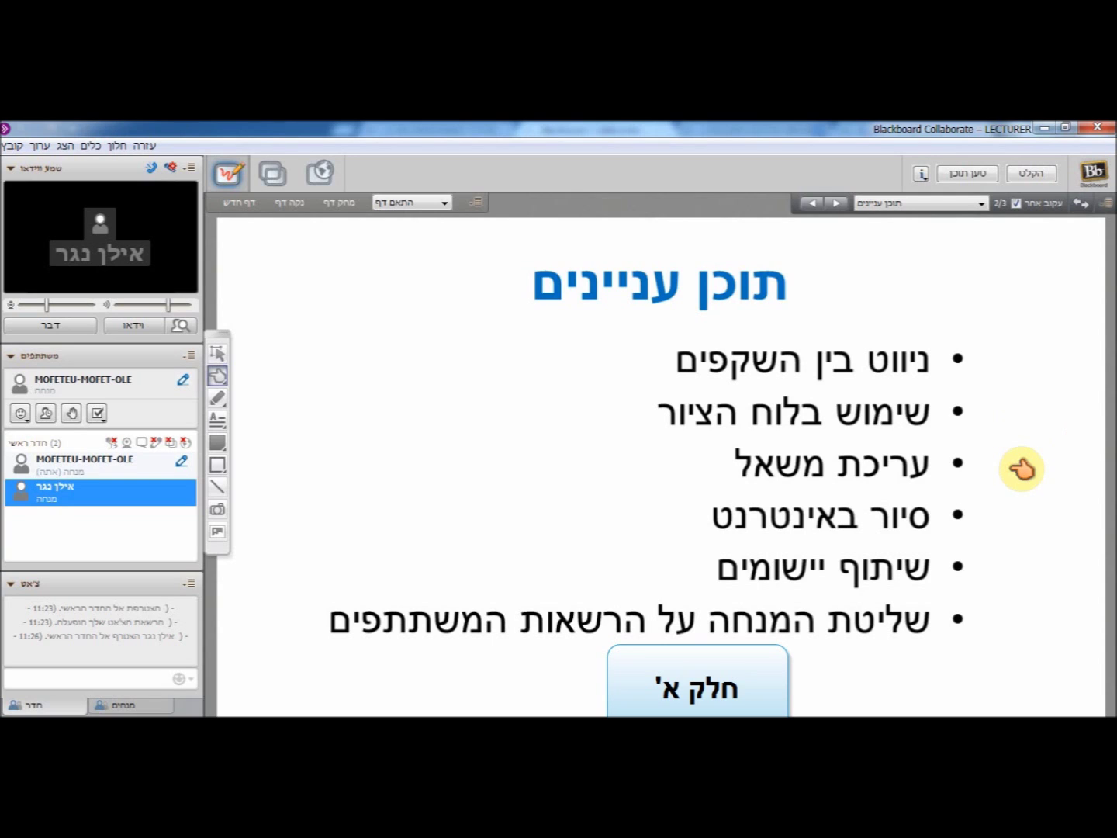
{"action": "left_click_drag", "start_coordinate": [1022, 469], "coordinate": [1023, 627]}
{"action": "left_click", "coordinate": [608, 507]}
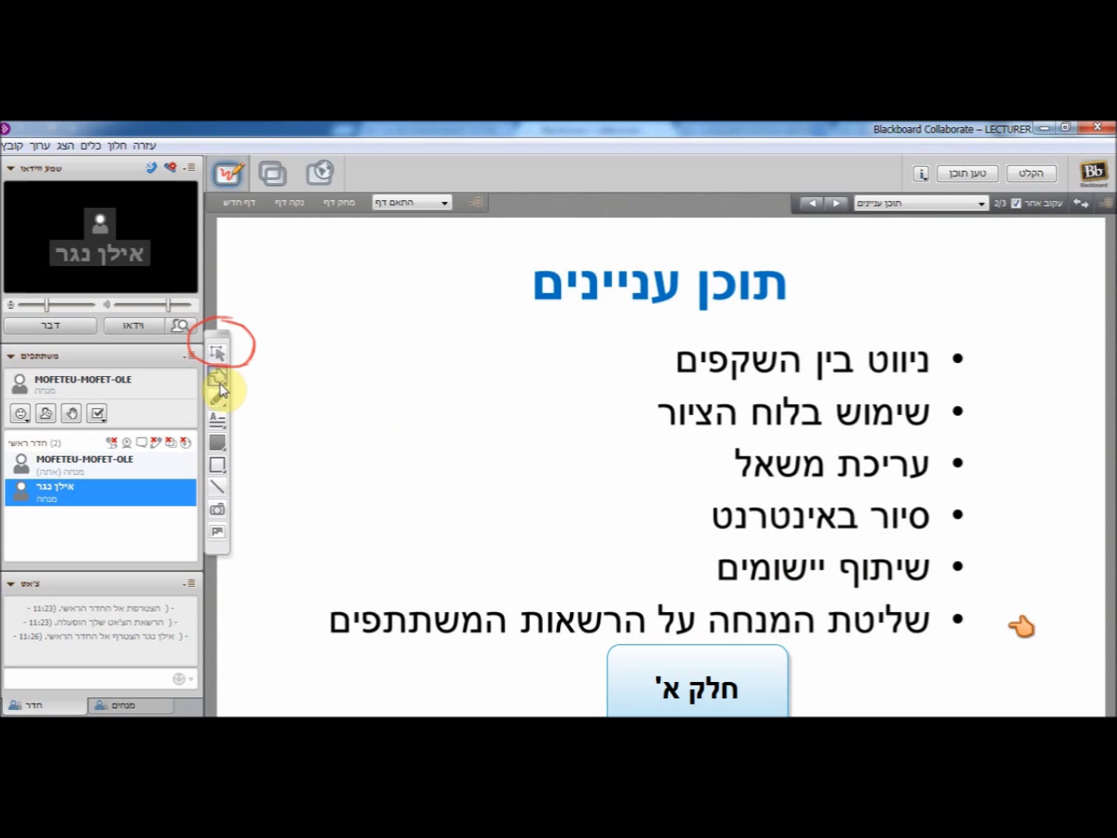
{"action": "left_click", "coordinate": [218, 358]}
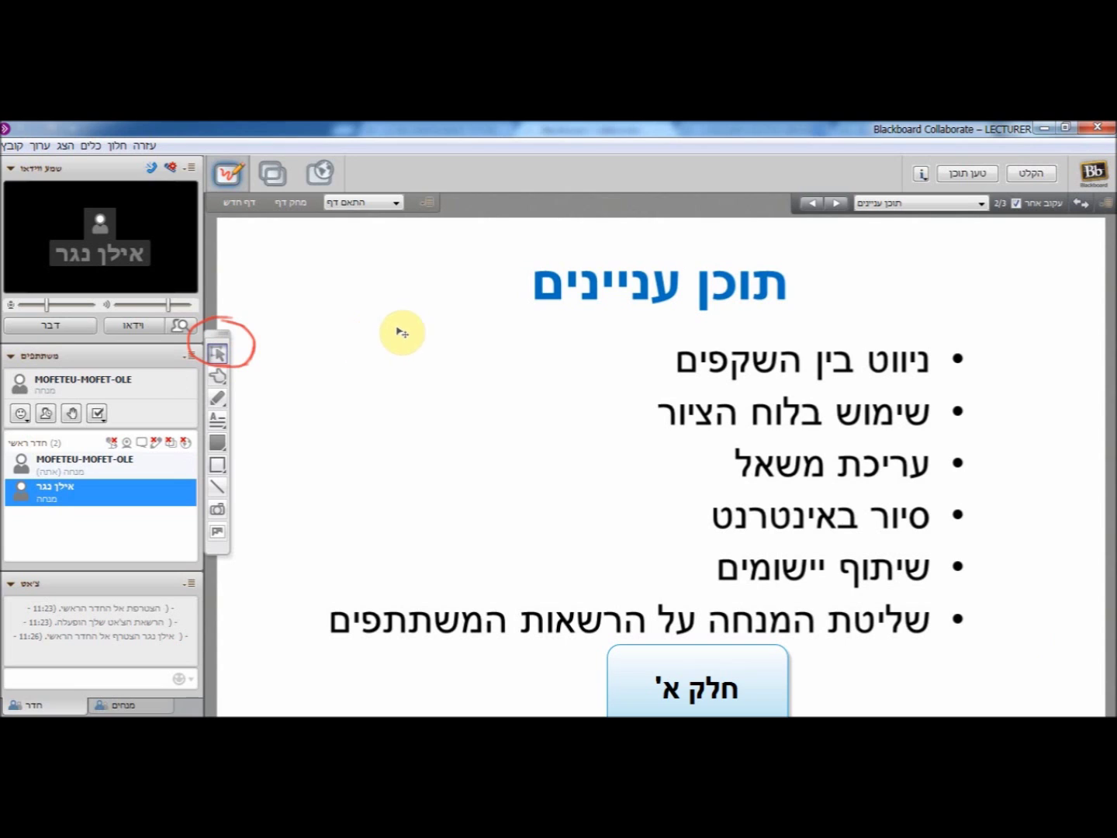
Advance to Slide3, then return to the slide תוכן עניינים from the list of pages.
{"action": "left_click", "coordinate": [835, 203]}
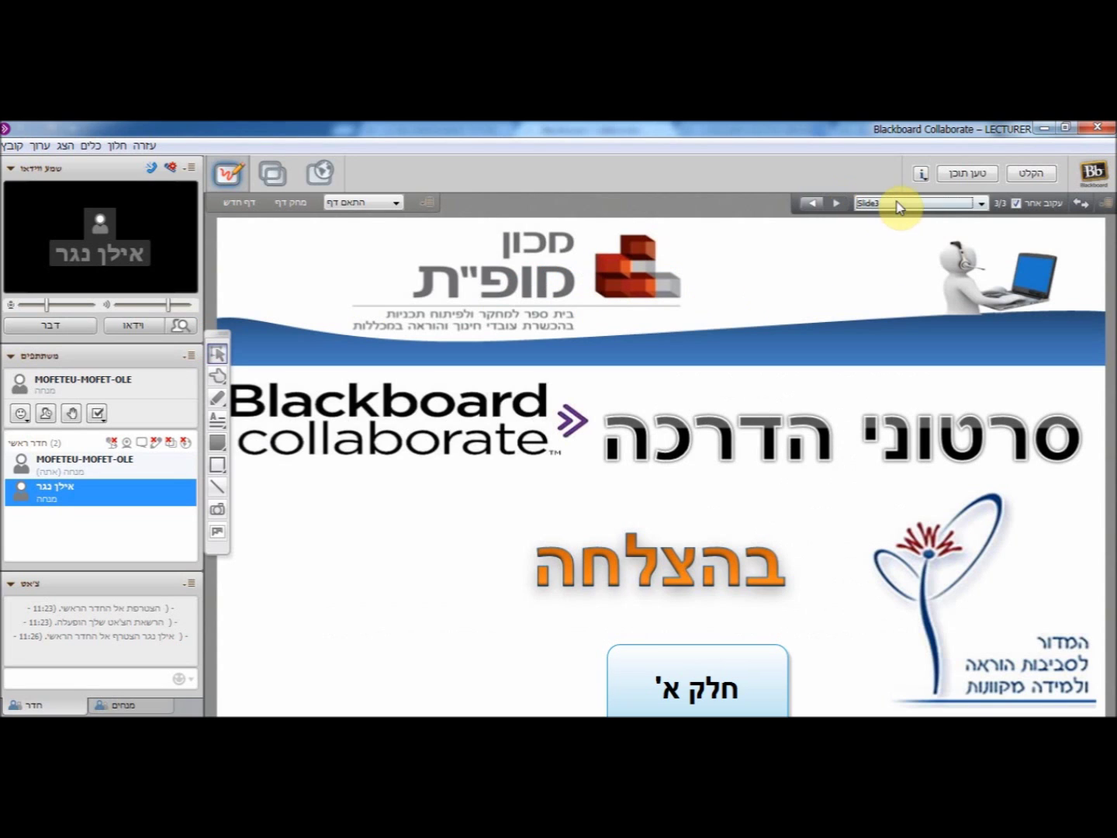
{"action": "left_click", "coordinate": [977, 205]}
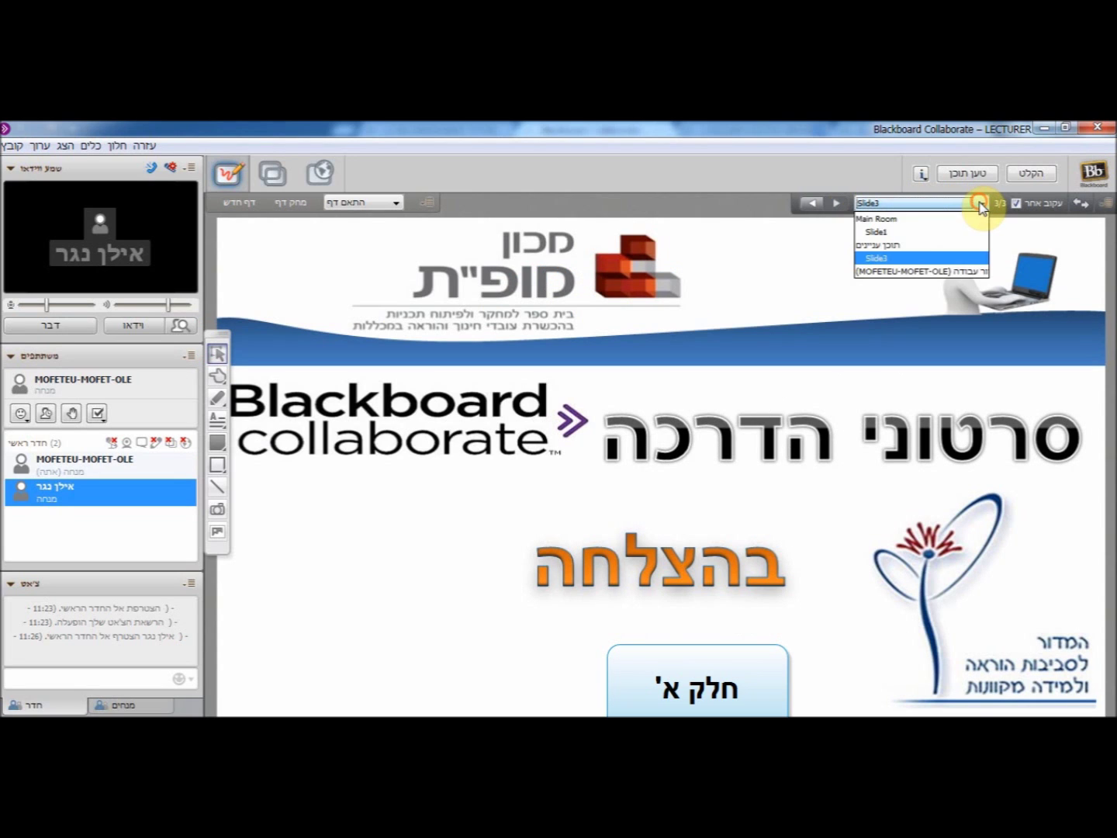
{"action": "left_click", "coordinate": [971, 245]}
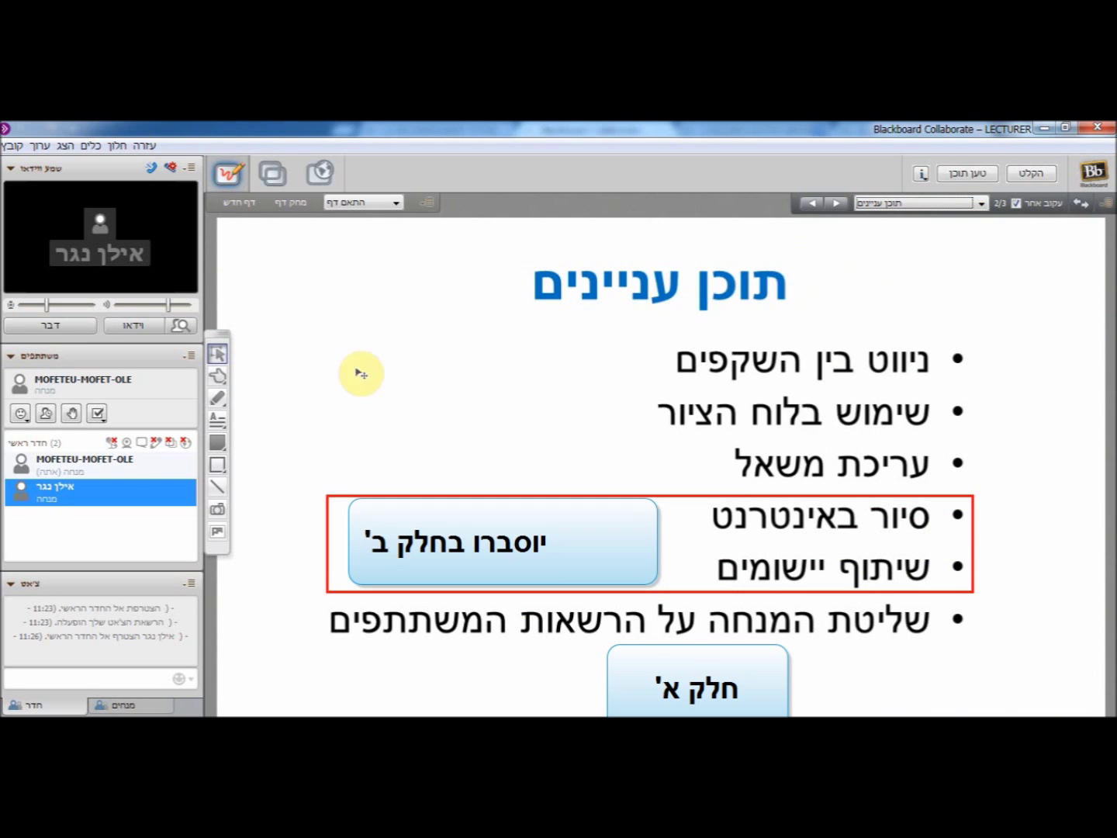
Set the poll type to multiple choice א..ג and answer the poll with ב.
{"action": "left_click", "coordinate": [90, 150]}
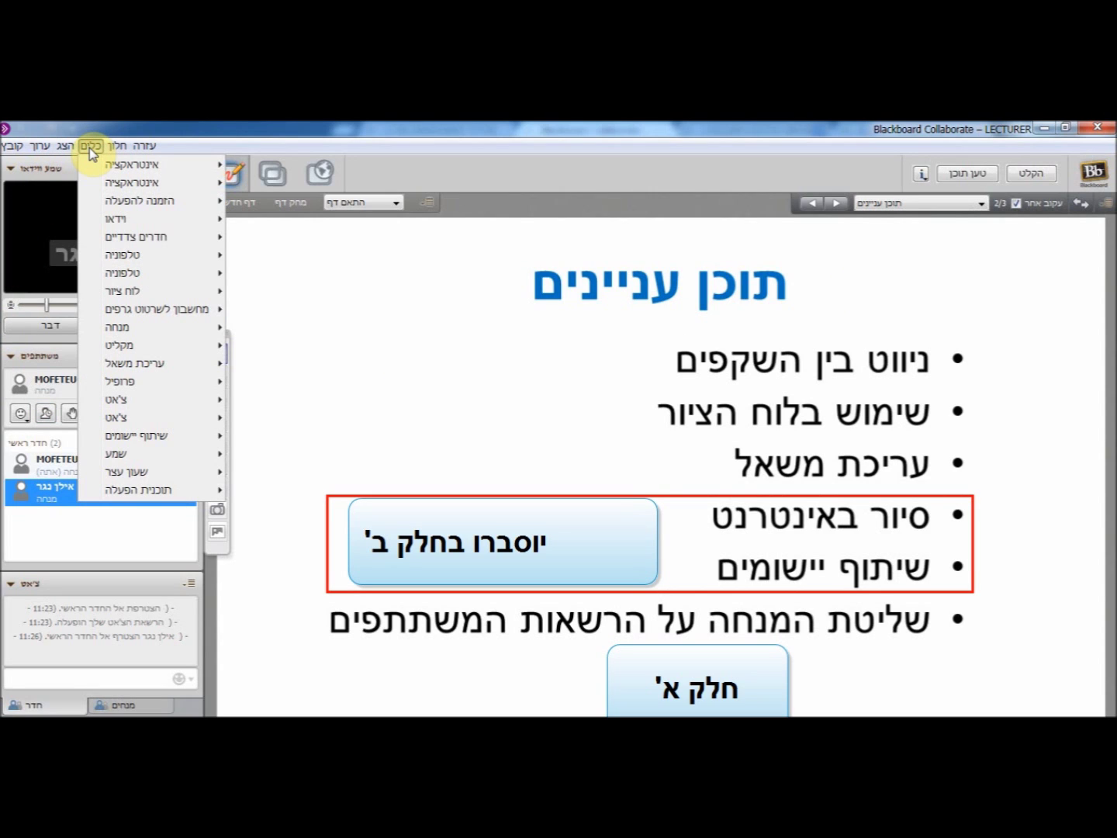
{"action": "mouse_move", "coordinate": [145, 372]}
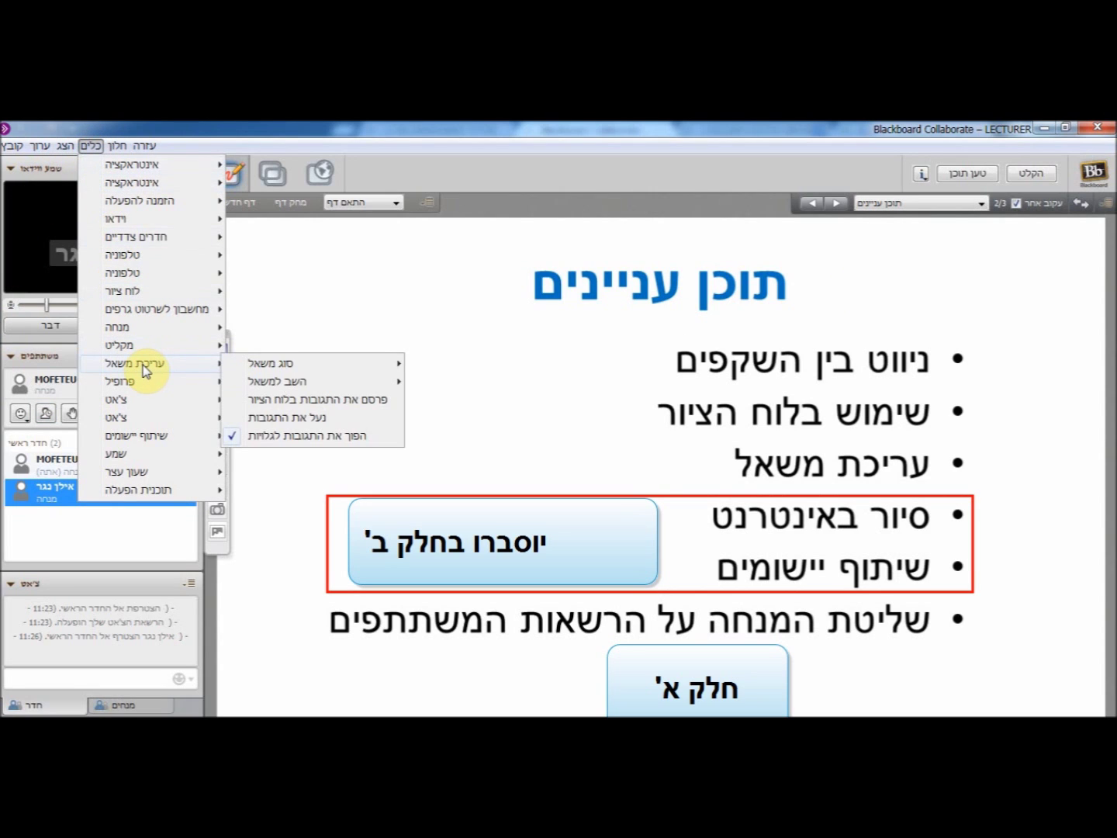
{"action": "mouse_move", "coordinate": [290, 372]}
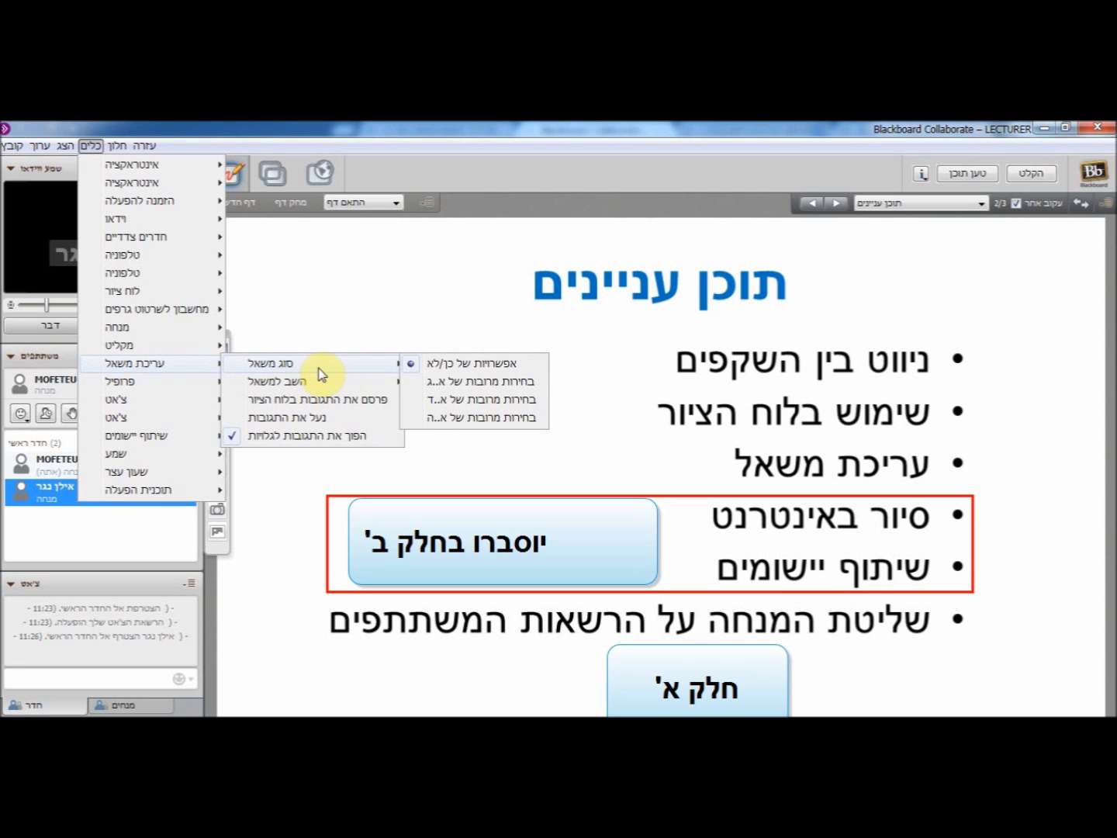
{"action": "left_click", "coordinate": [474, 383]}
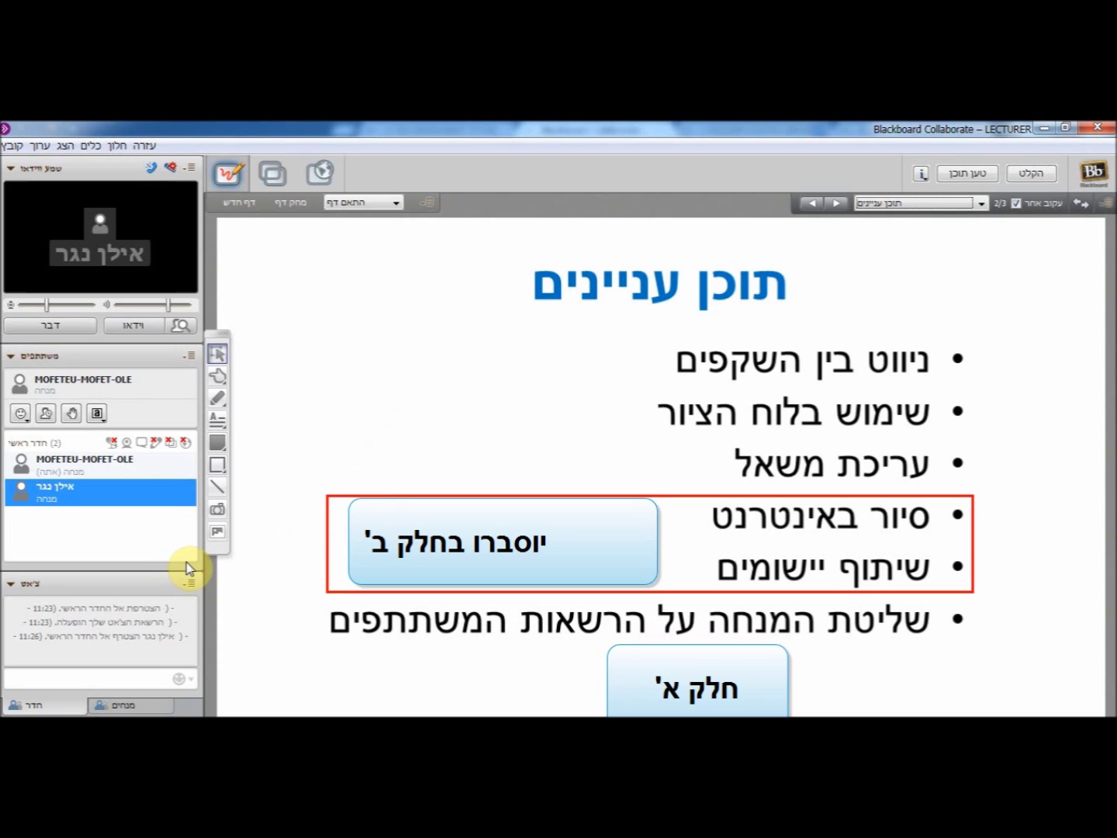
{"action": "left_click", "coordinate": [100, 419]}
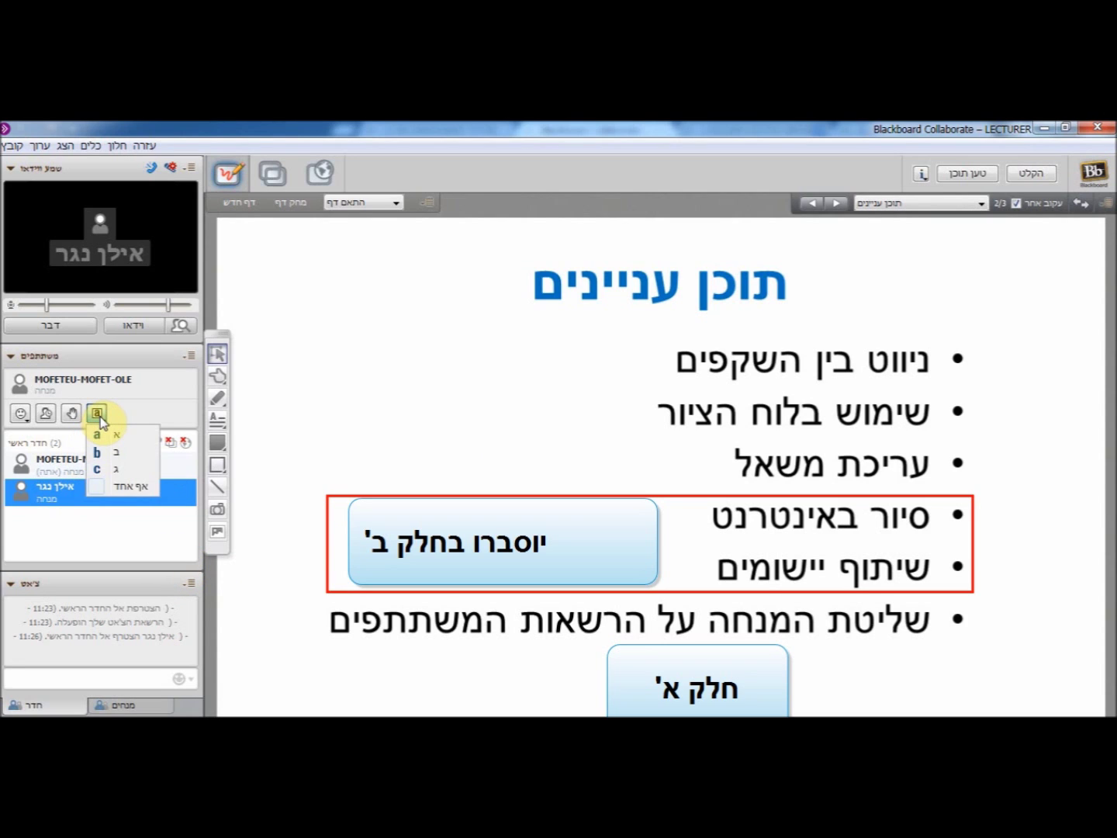
{"action": "left_click", "coordinate": [114, 454]}
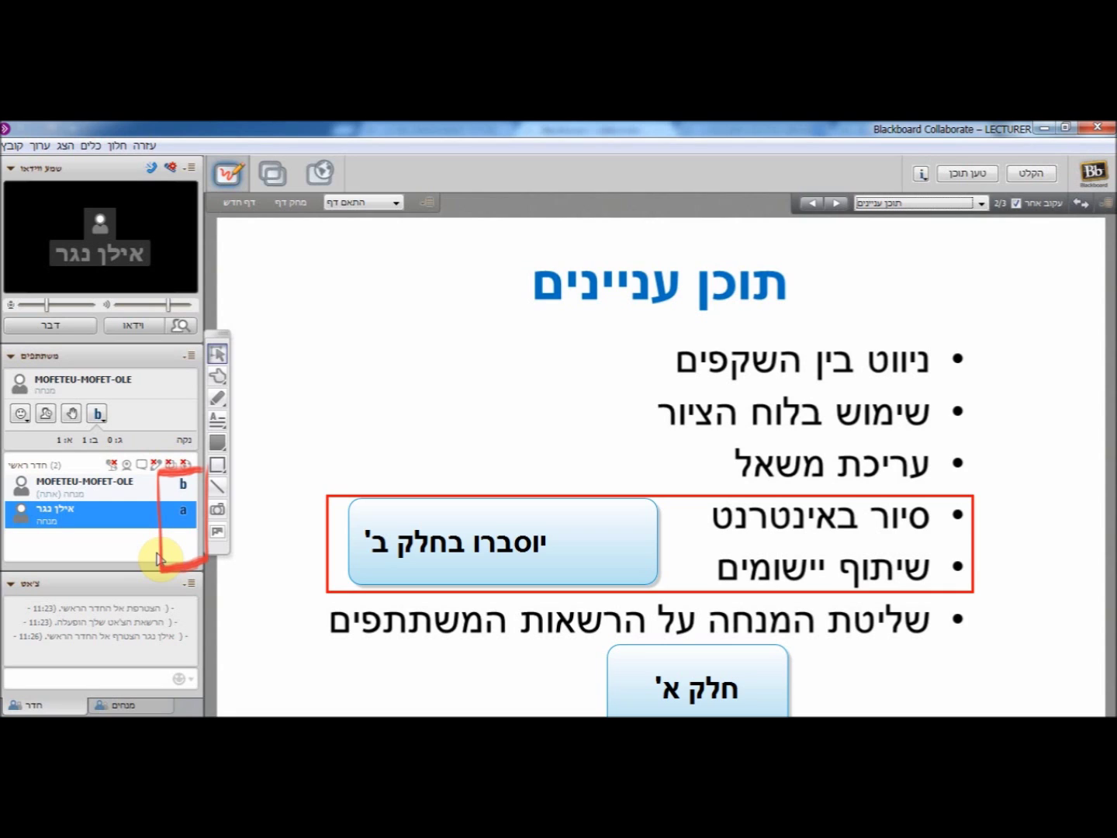
Publish the multiple-choice poll responses on the whiteboard, moving the chart to the empty area beside the upper bullets, and delete it.
{"action": "left_click", "coordinate": [94, 148]}
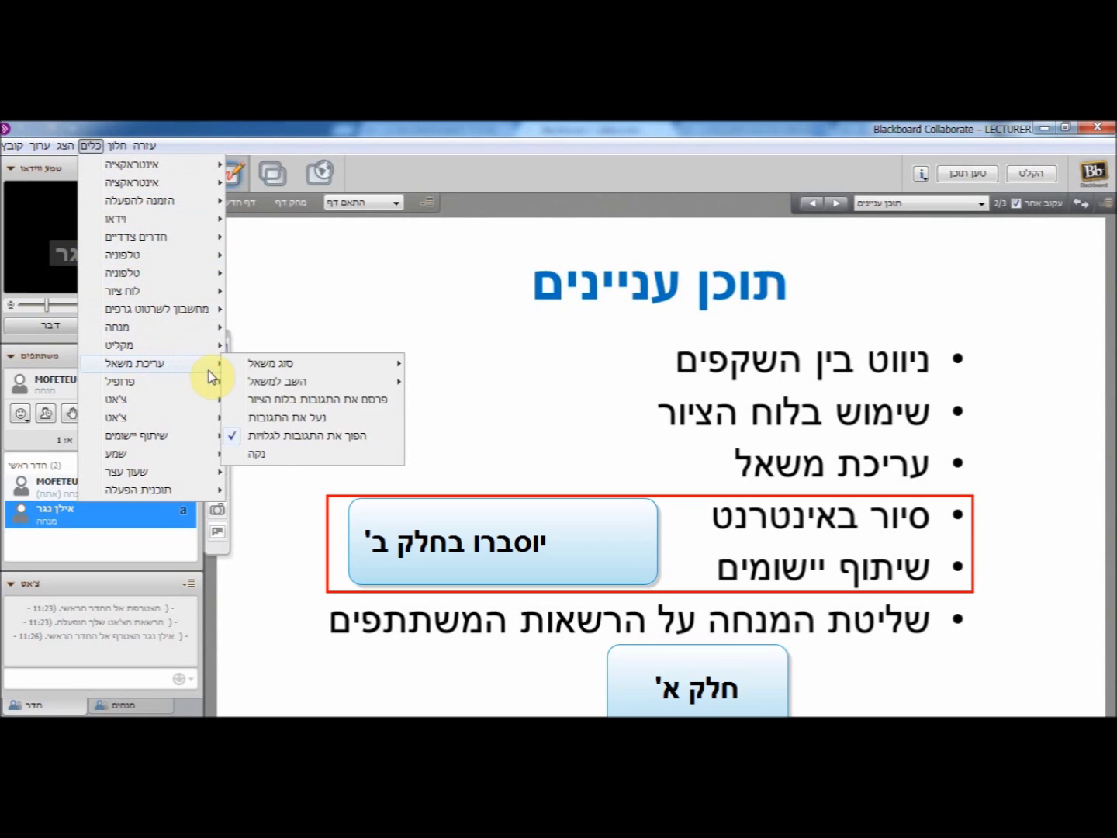
{"action": "left_click", "coordinate": [322, 404]}
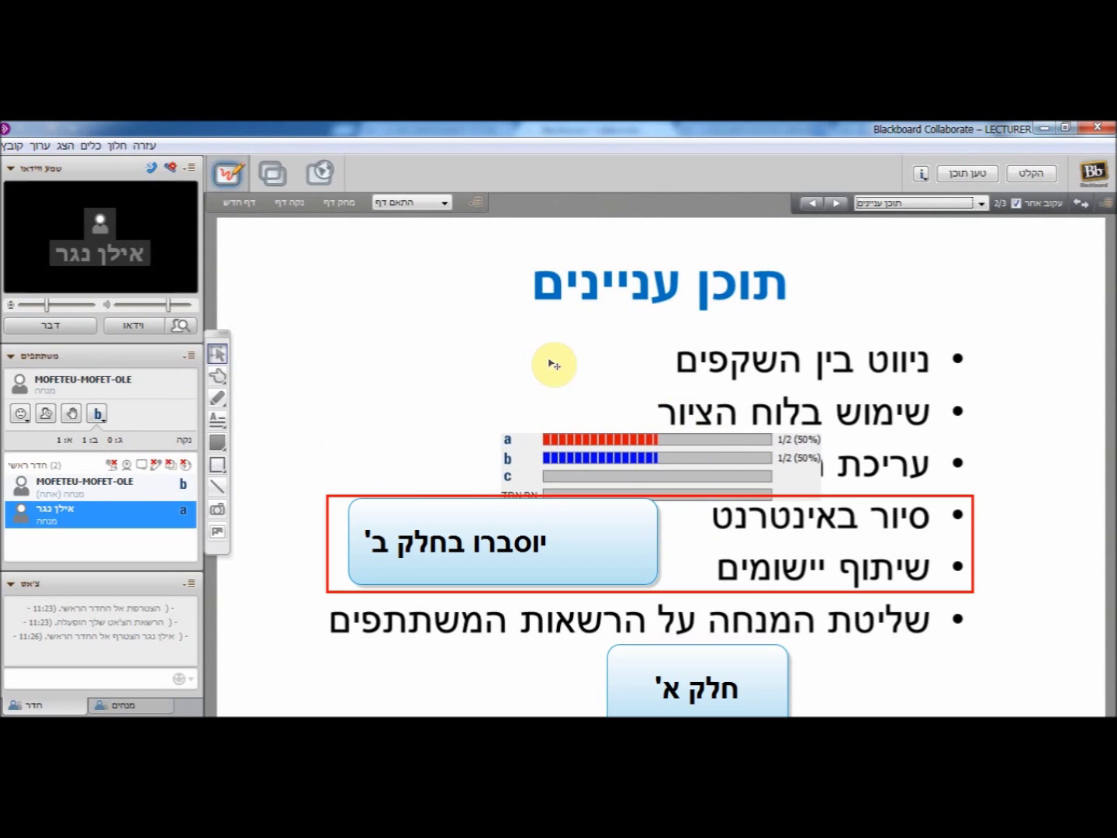
{"action": "left_click_drag", "start_coordinate": [613, 493], "coordinate": [408, 415]}
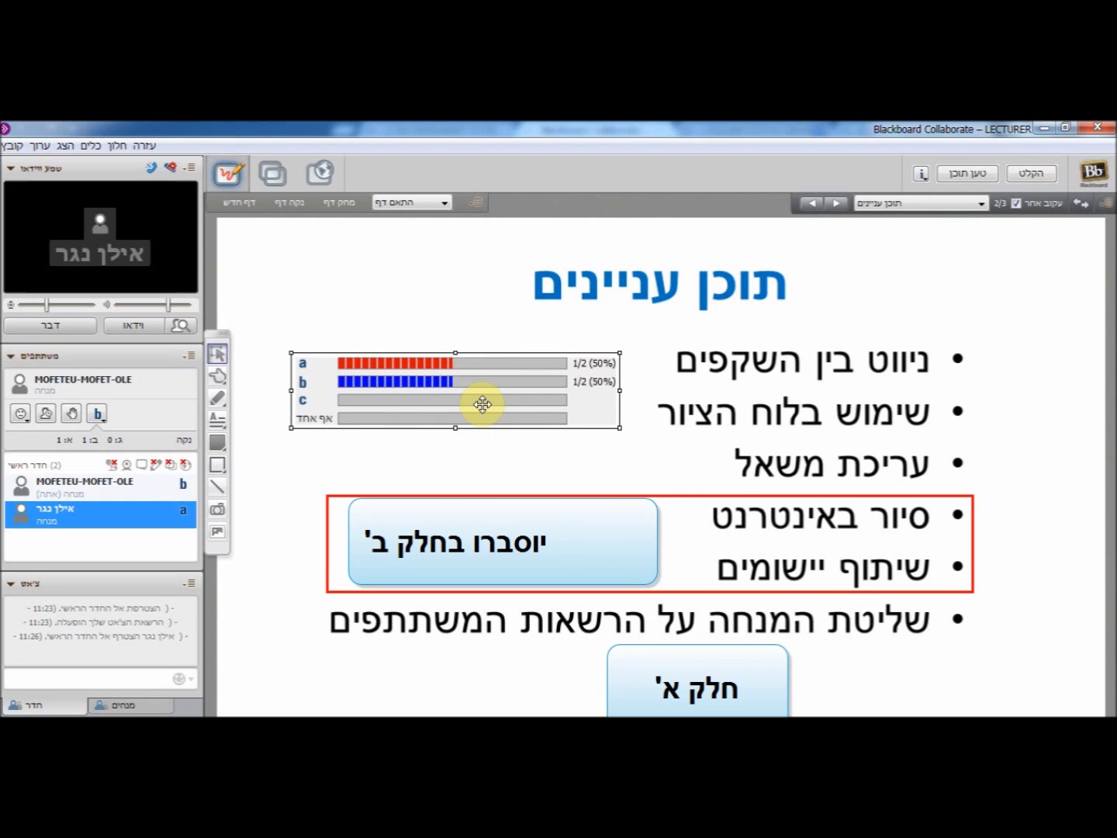
{"action": "key", "text": "Delete"}
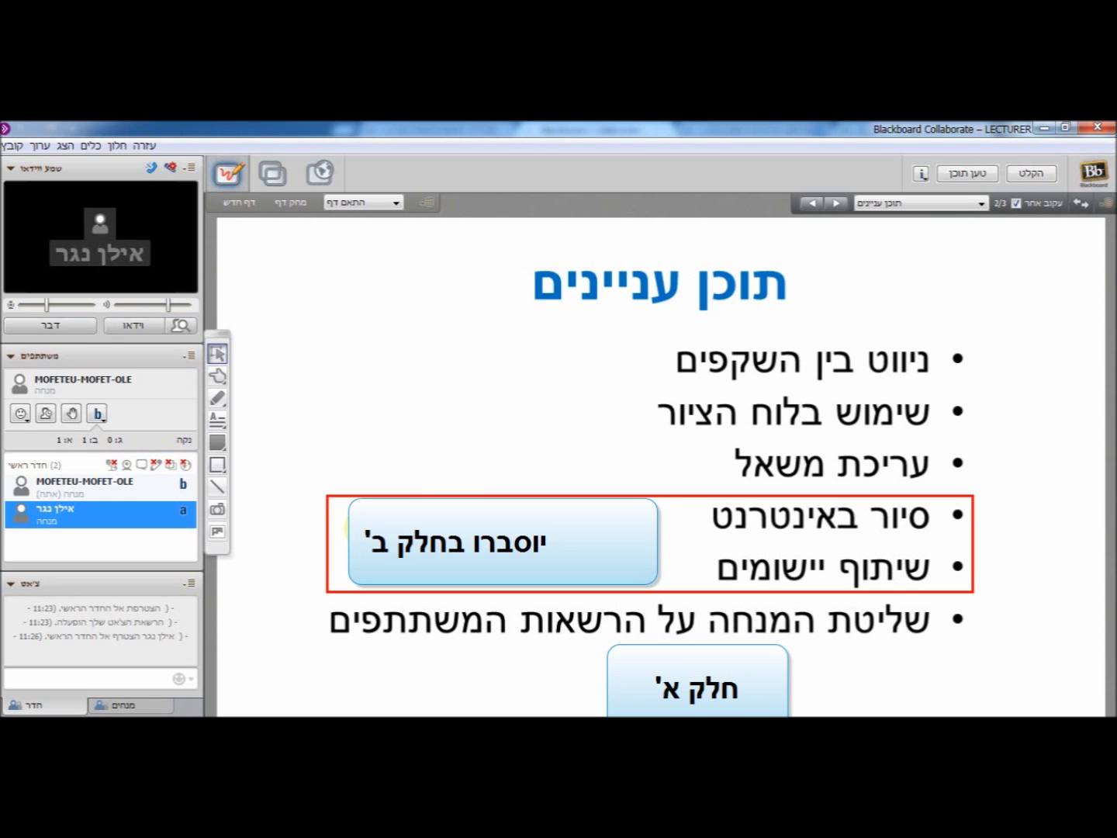
Set the poll type to yes/no (כן/לא) and answer the poll with כן.
{"action": "left_click", "coordinate": [91, 149]}
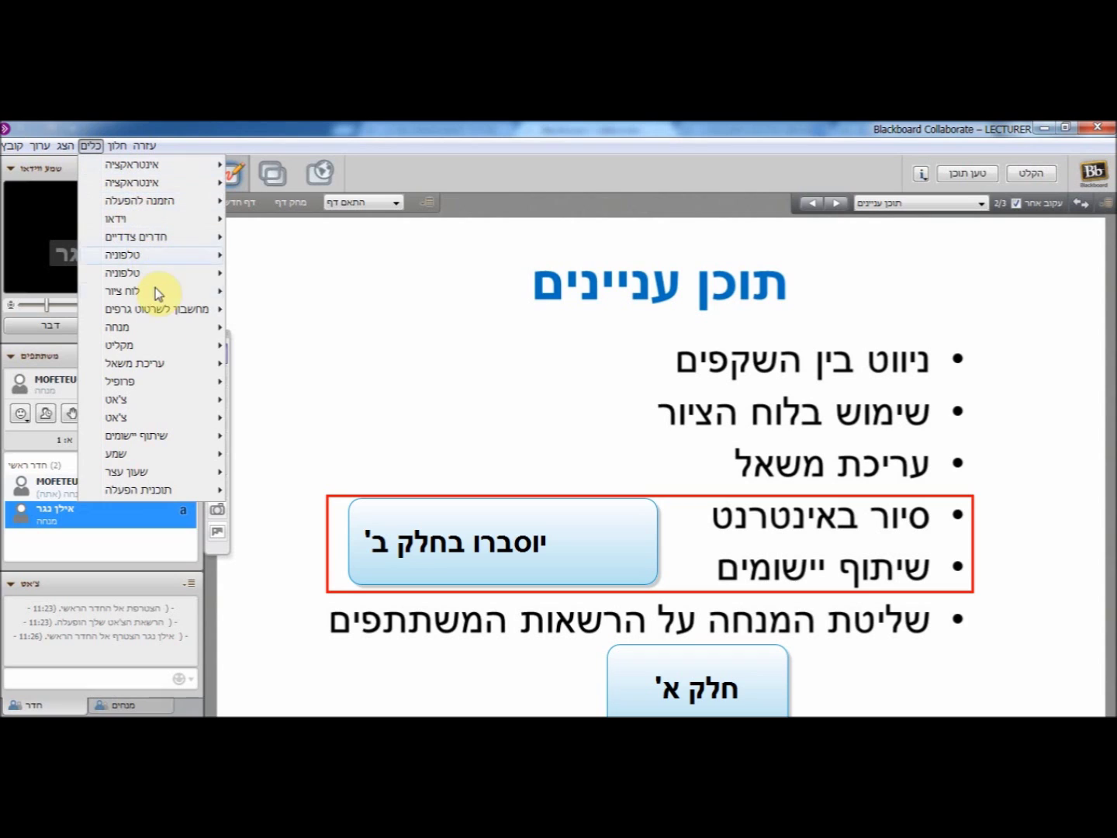
{"action": "mouse_move", "coordinate": [169, 363]}
{"action": "mouse_move", "coordinate": [287, 366]}
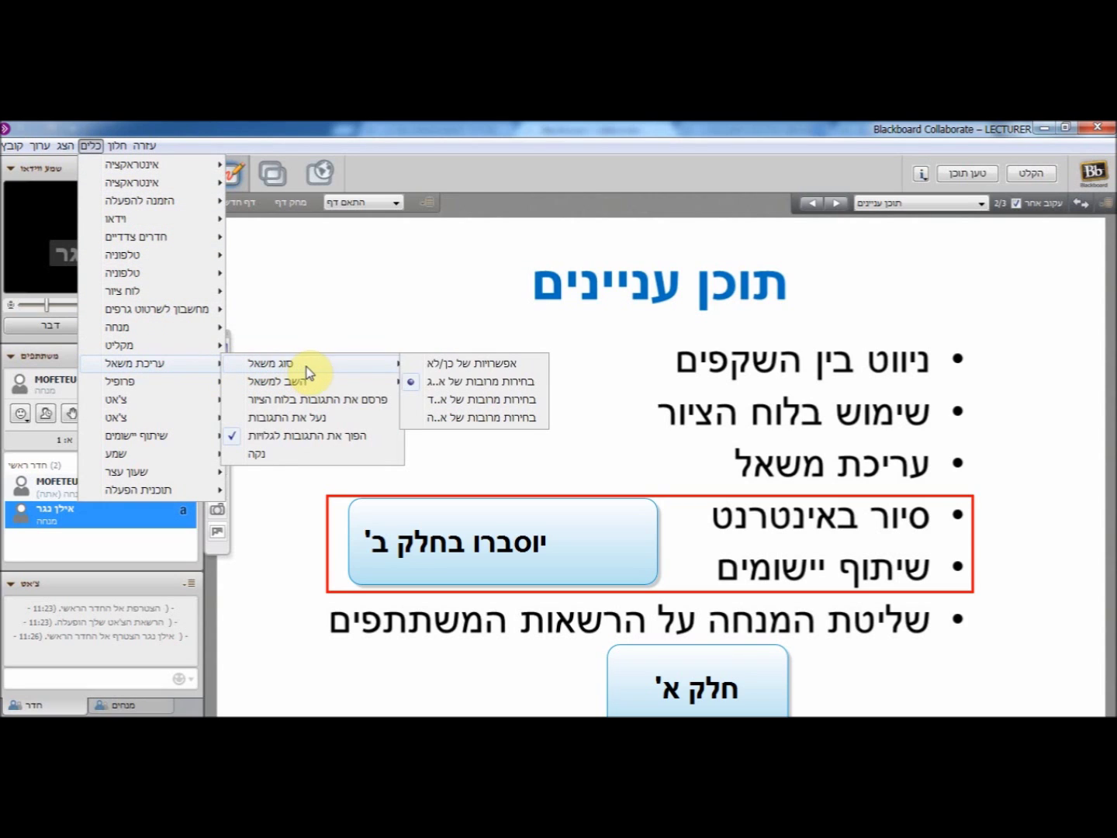
{"action": "left_click", "coordinate": [458, 366]}
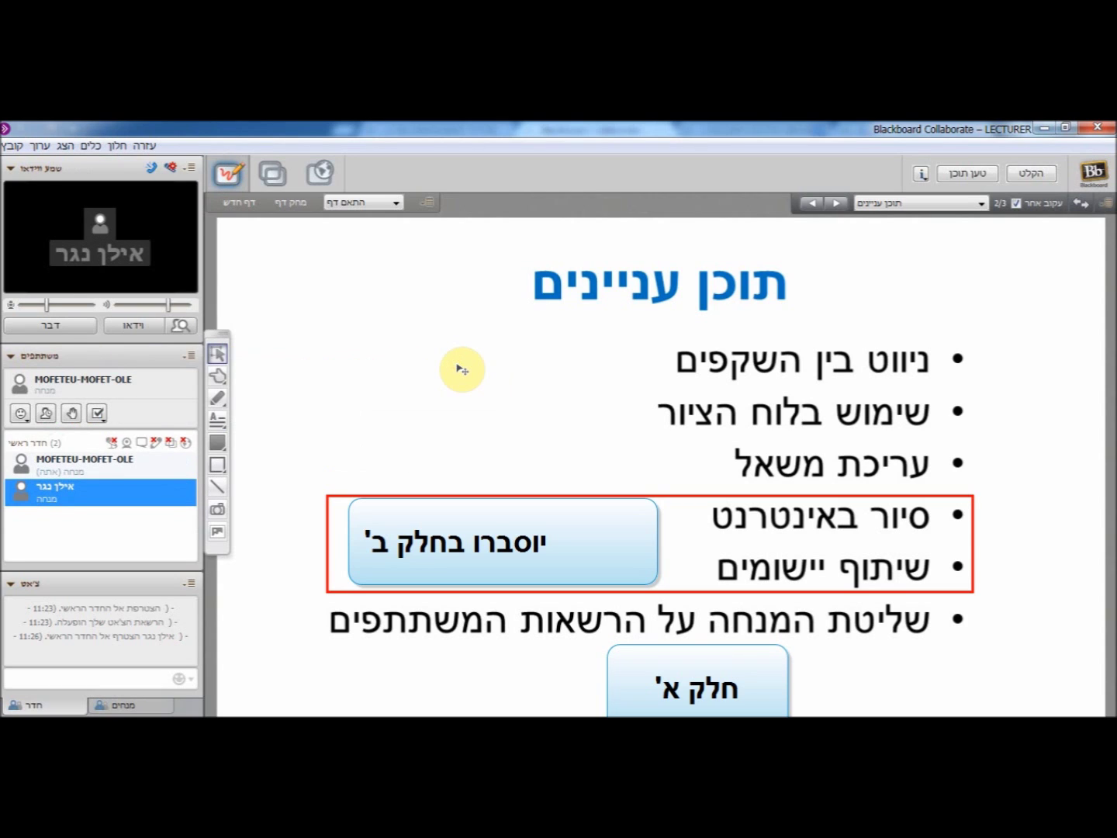
{"action": "left_click", "coordinate": [98, 415]}
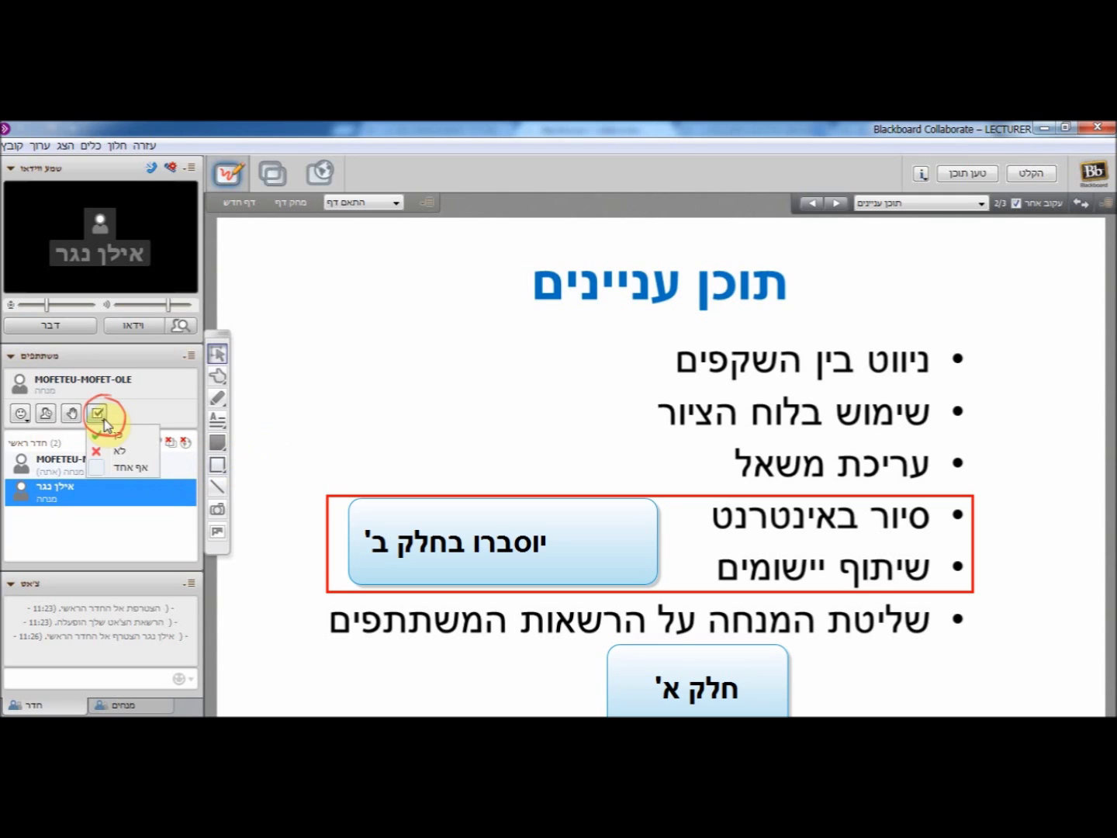
{"action": "left_click", "coordinate": [115, 434]}
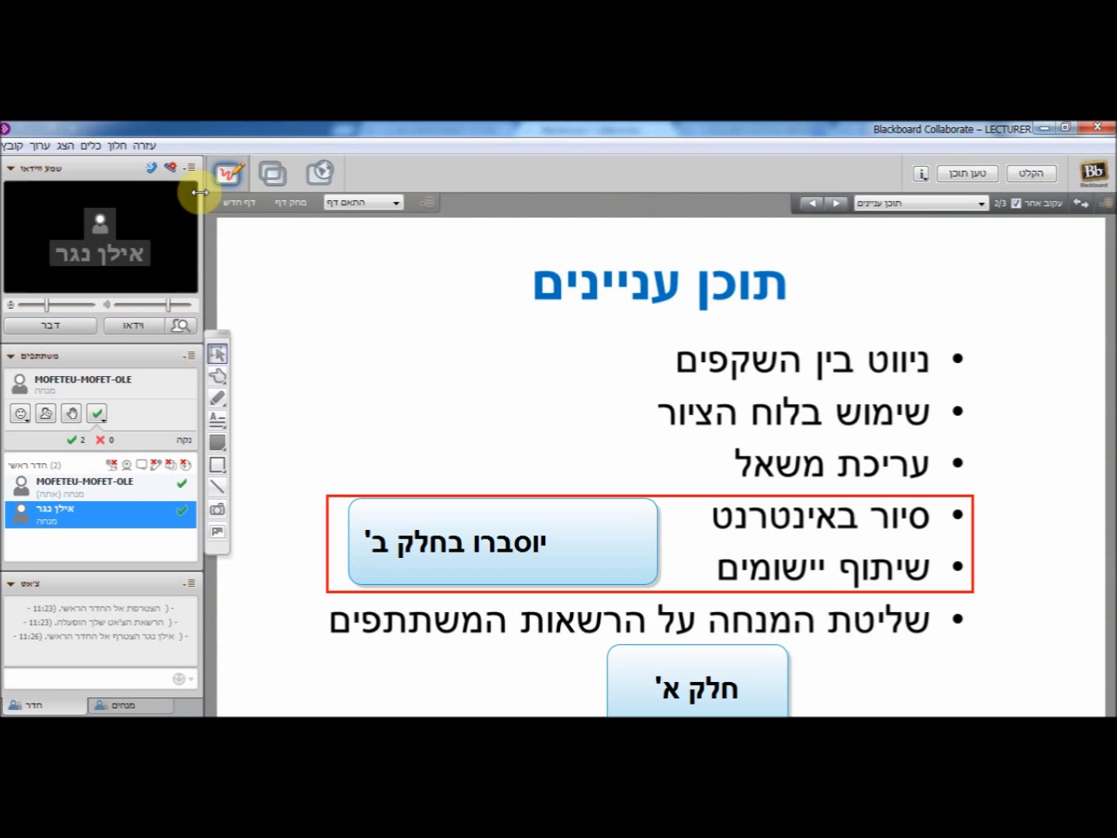
Publish the yes/no poll responses on the whiteboard, moving the chart into the empty area beside the bullets, and delete it.
{"action": "left_click", "coordinate": [94, 145]}
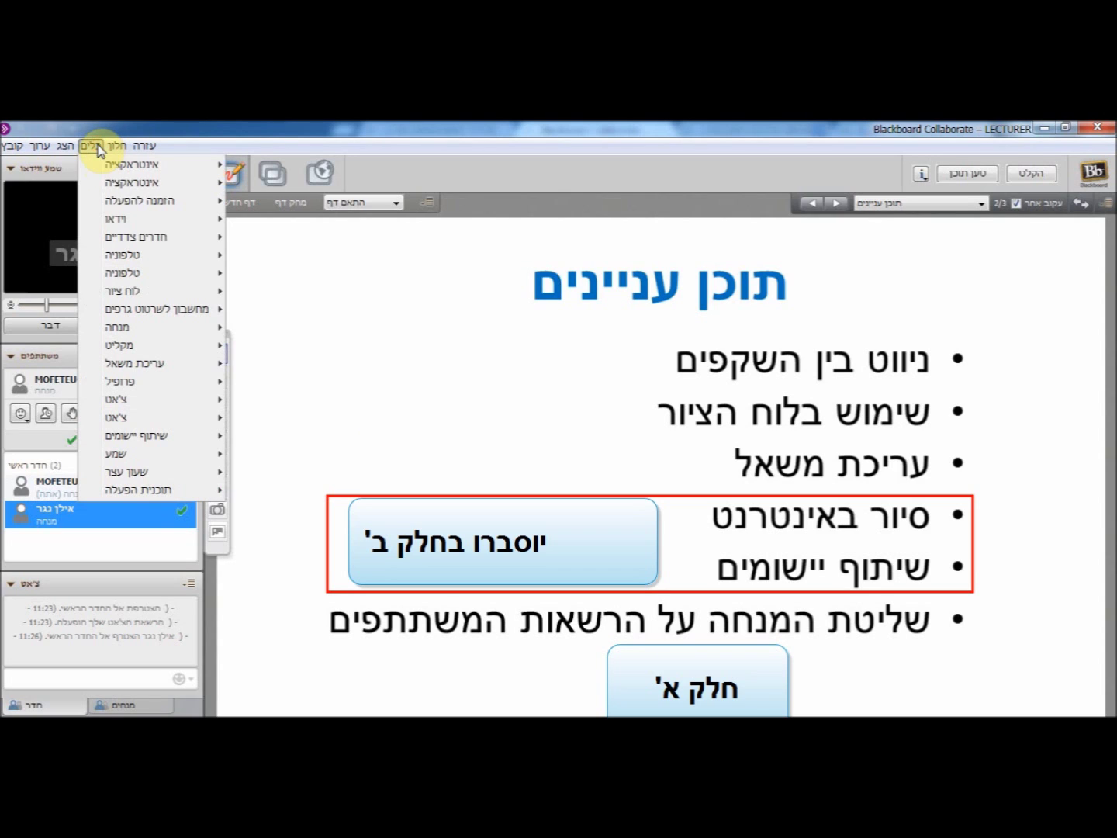
{"action": "mouse_move", "coordinate": [178, 366]}
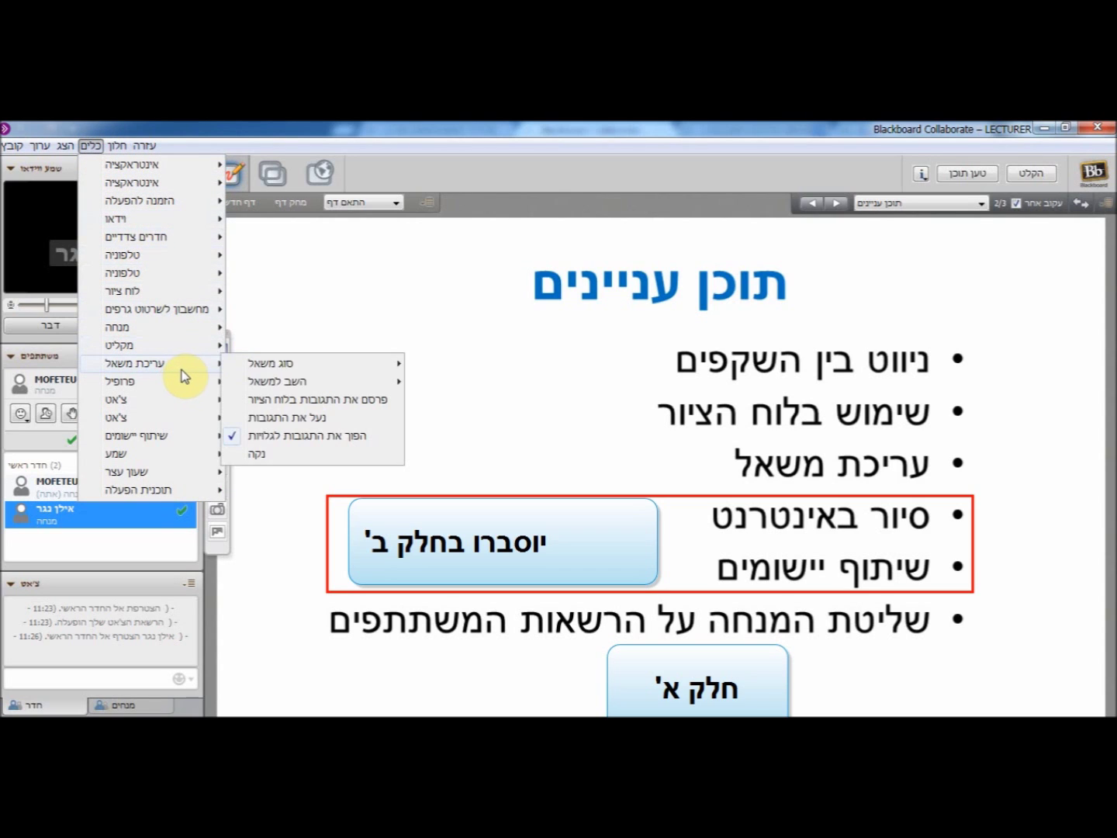
{"action": "mouse_move", "coordinate": [311, 365]}
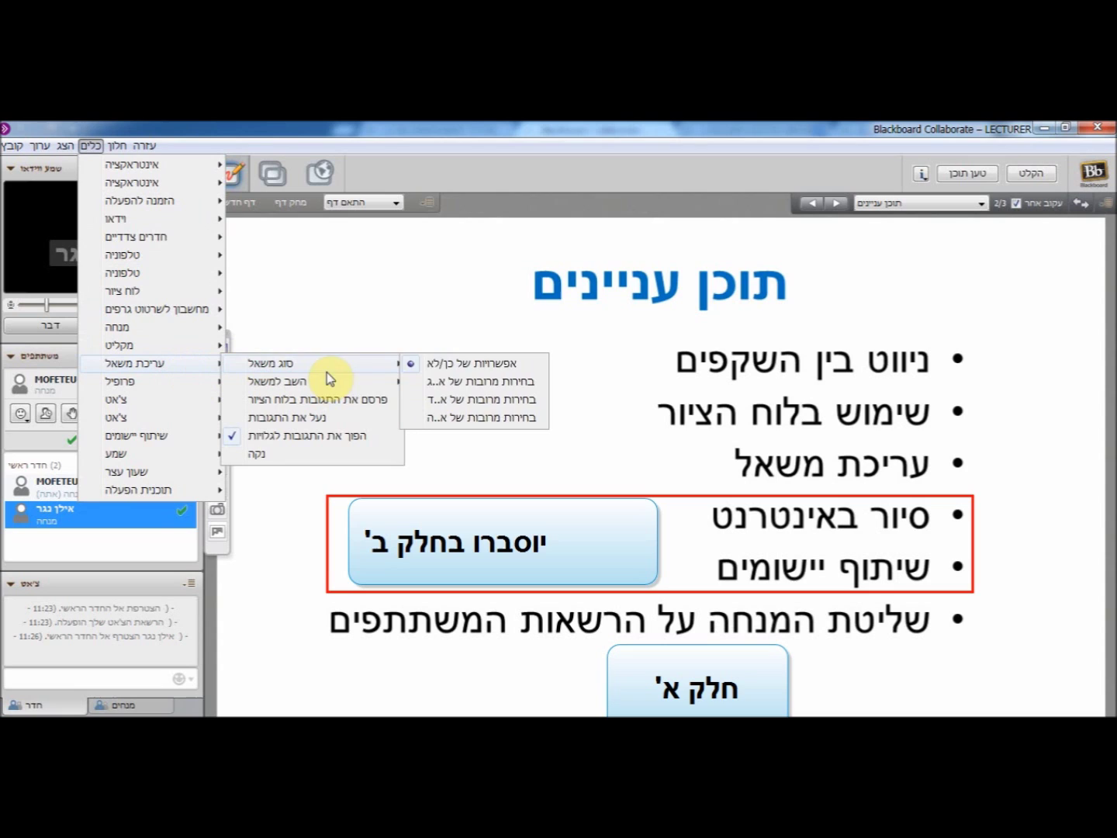
{"action": "left_click", "coordinate": [374, 407]}
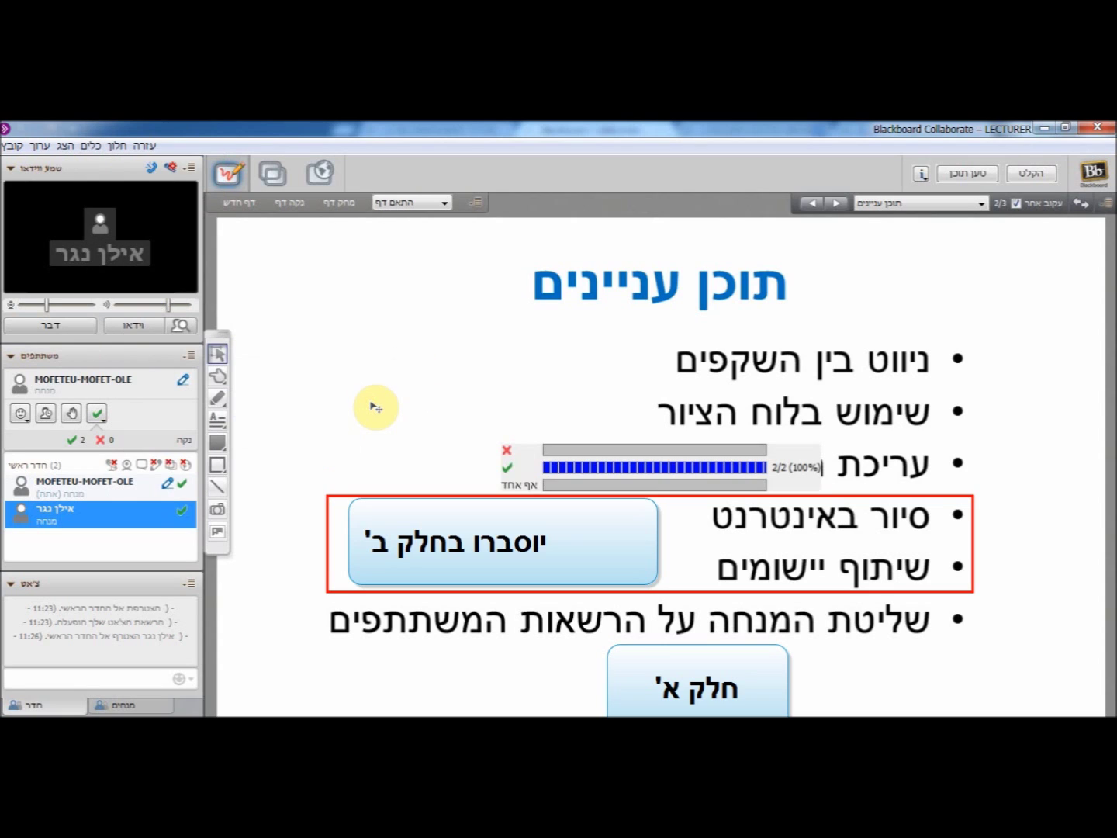
{"action": "left_click", "coordinate": [588, 483]}
{"action": "left_click_drag", "start_coordinate": [587, 482], "coordinate": [374, 460]}
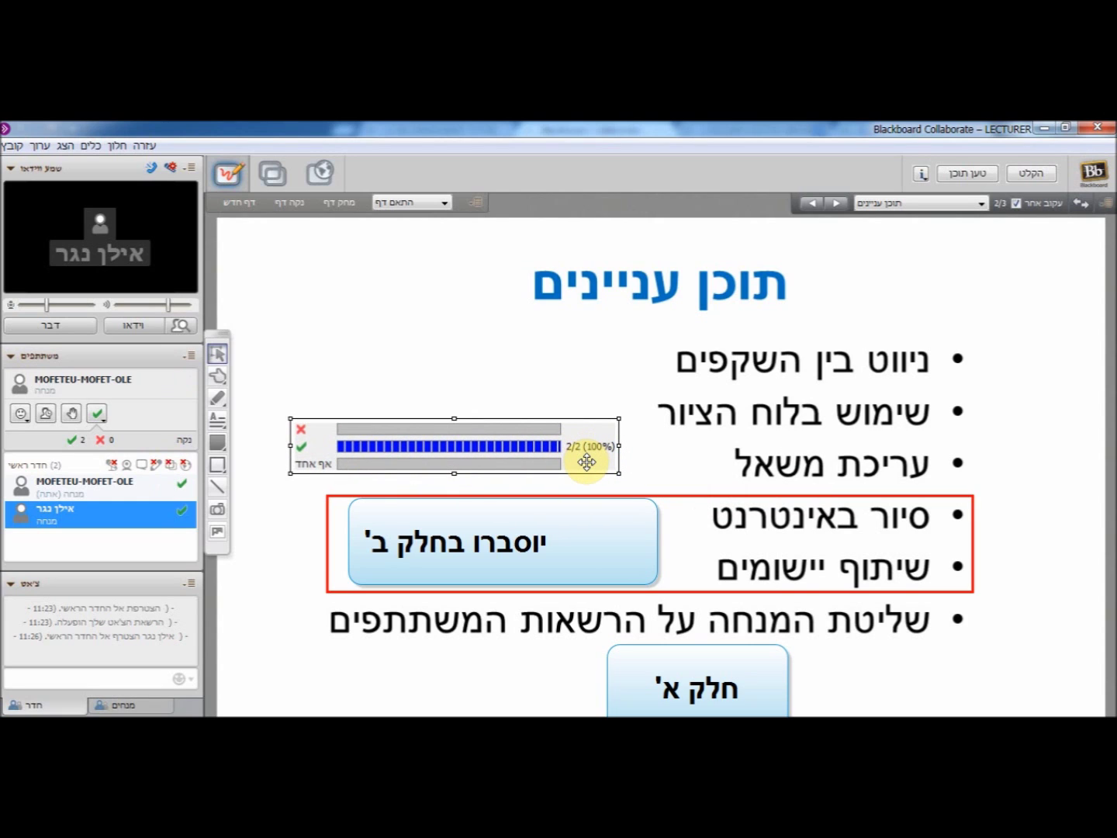
{"action": "key", "text": "Delete"}
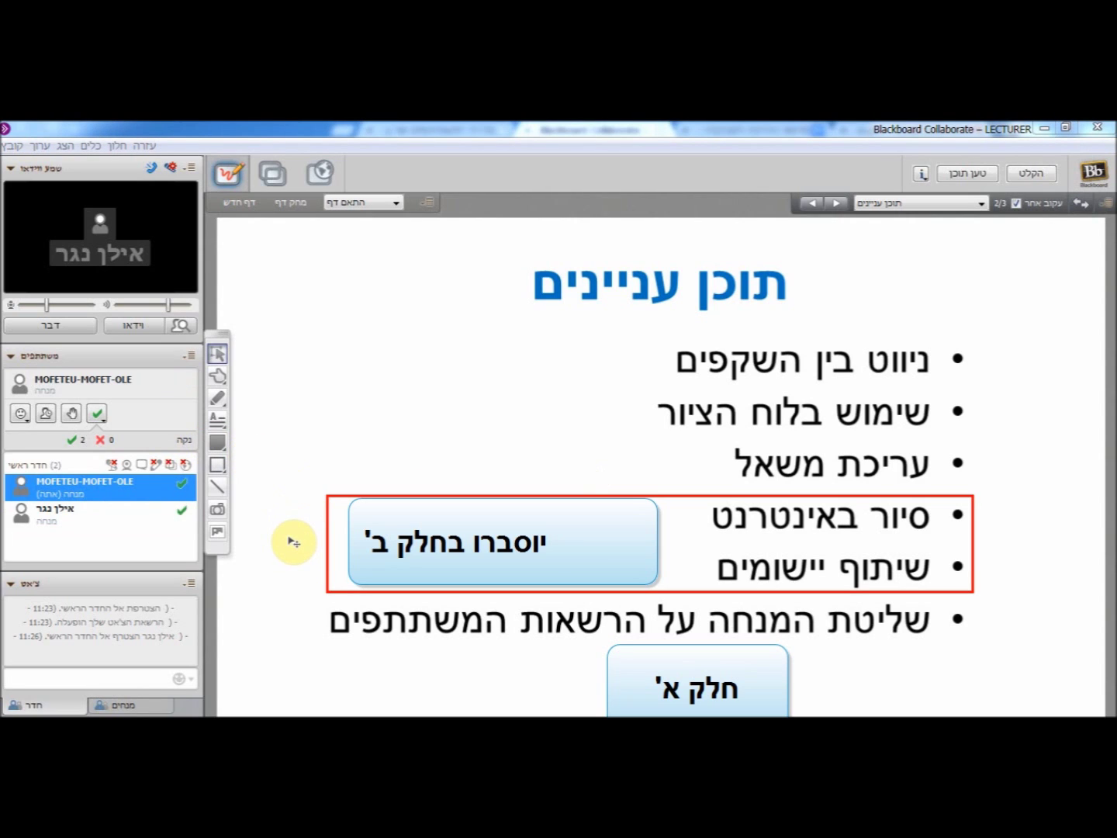
Disable the second participant's video permission, and switch their audio and whiteboard permissions off and back on.
{"action": "mouse_move", "coordinate": [55, 533]}
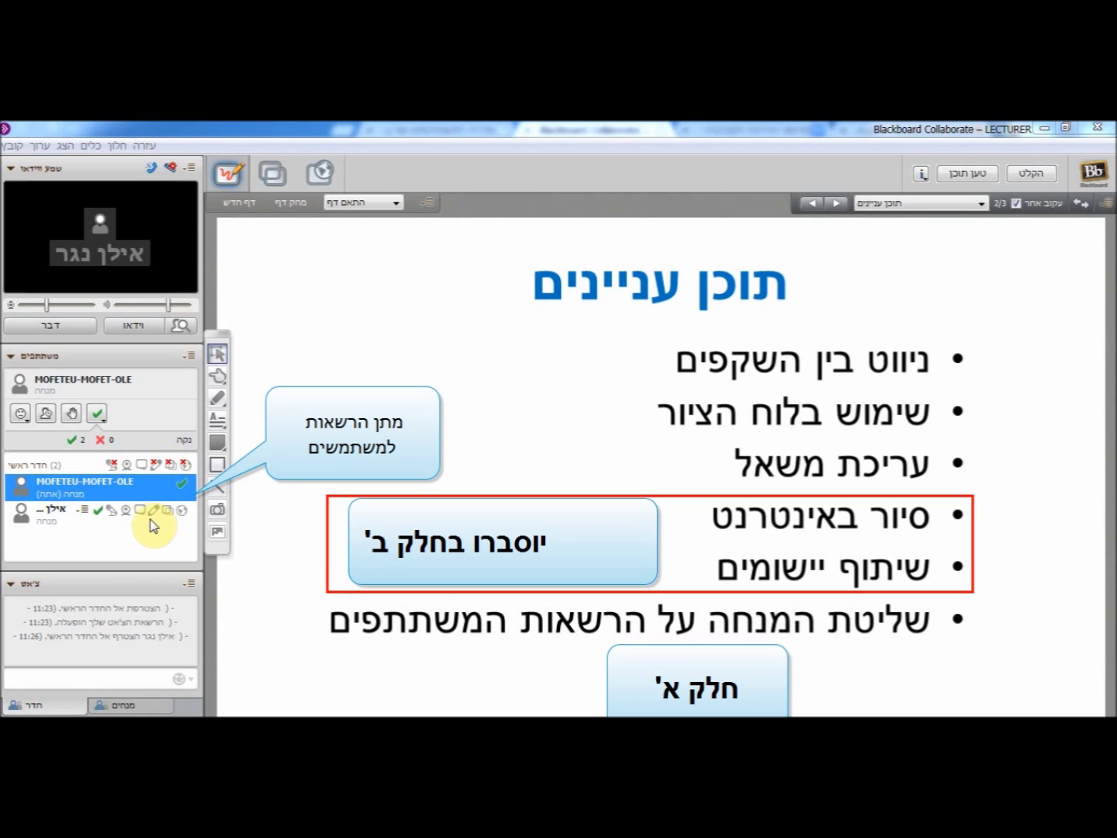
{"action": "left_click", "coordinate": [127, 513]}
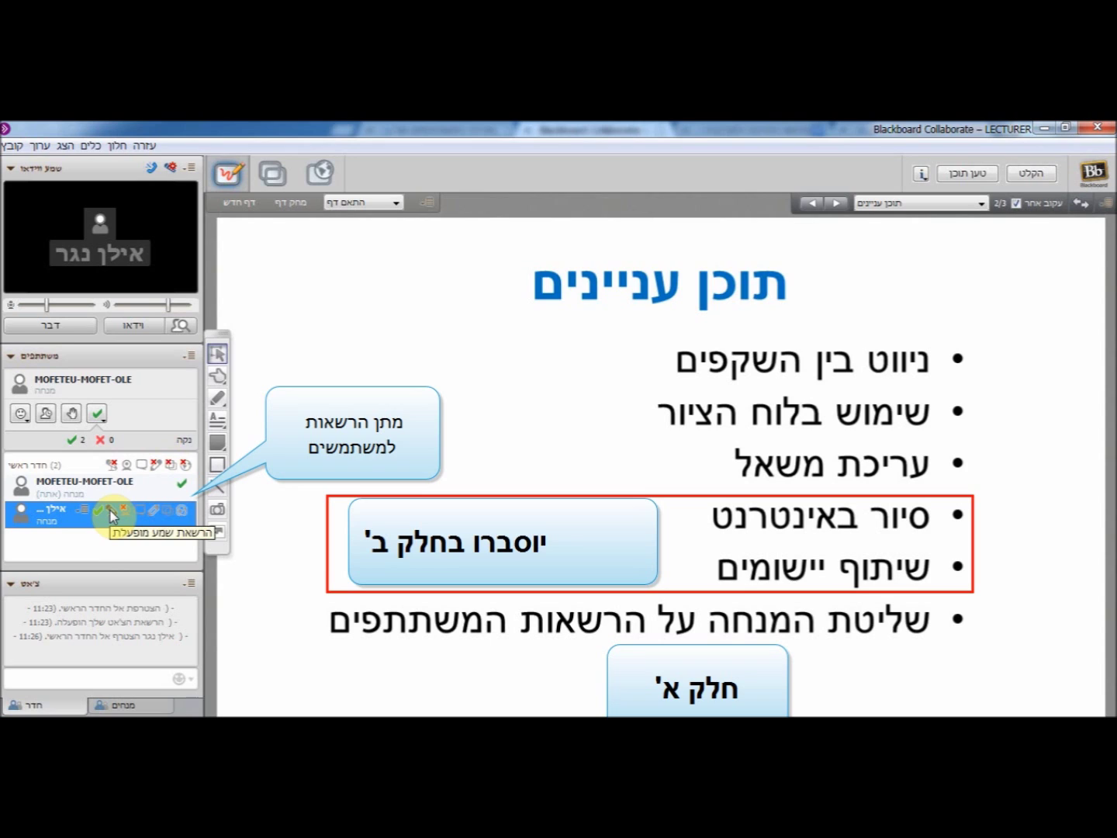
{"action": "left_click", "coordinate": [111, 511]}
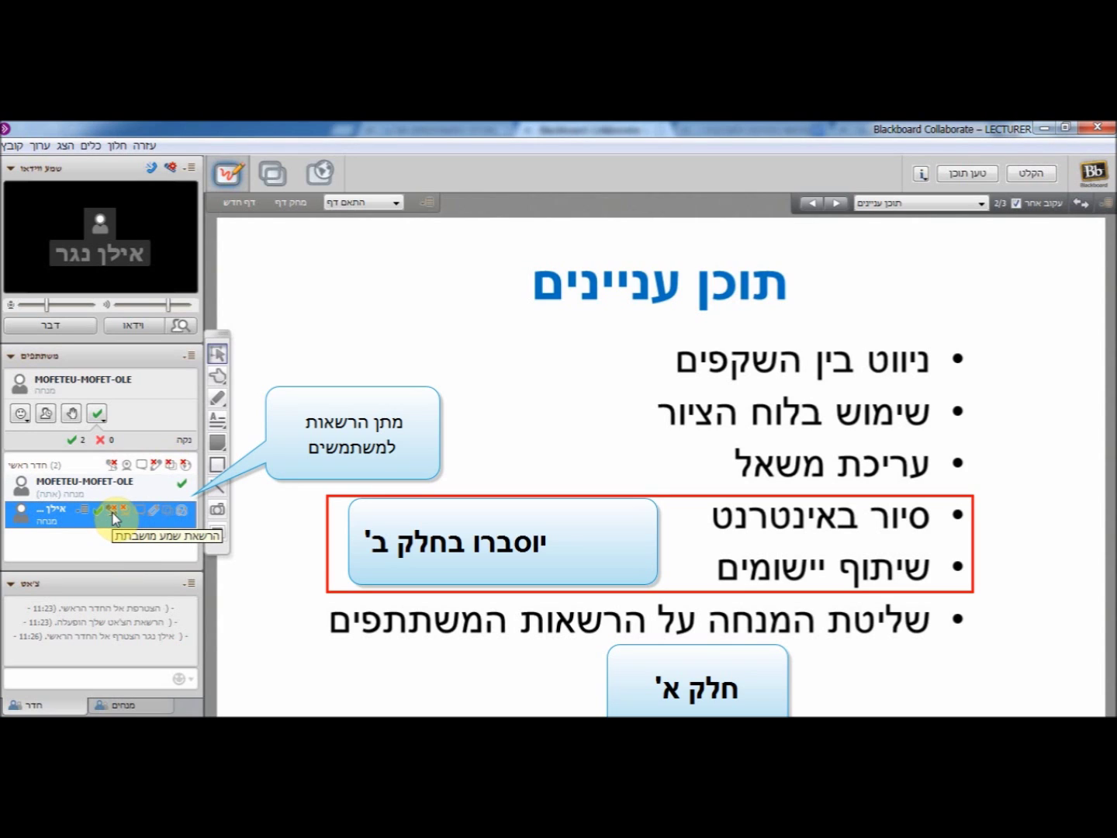
{"action": "left_click", "coordinate": [113, 513]}
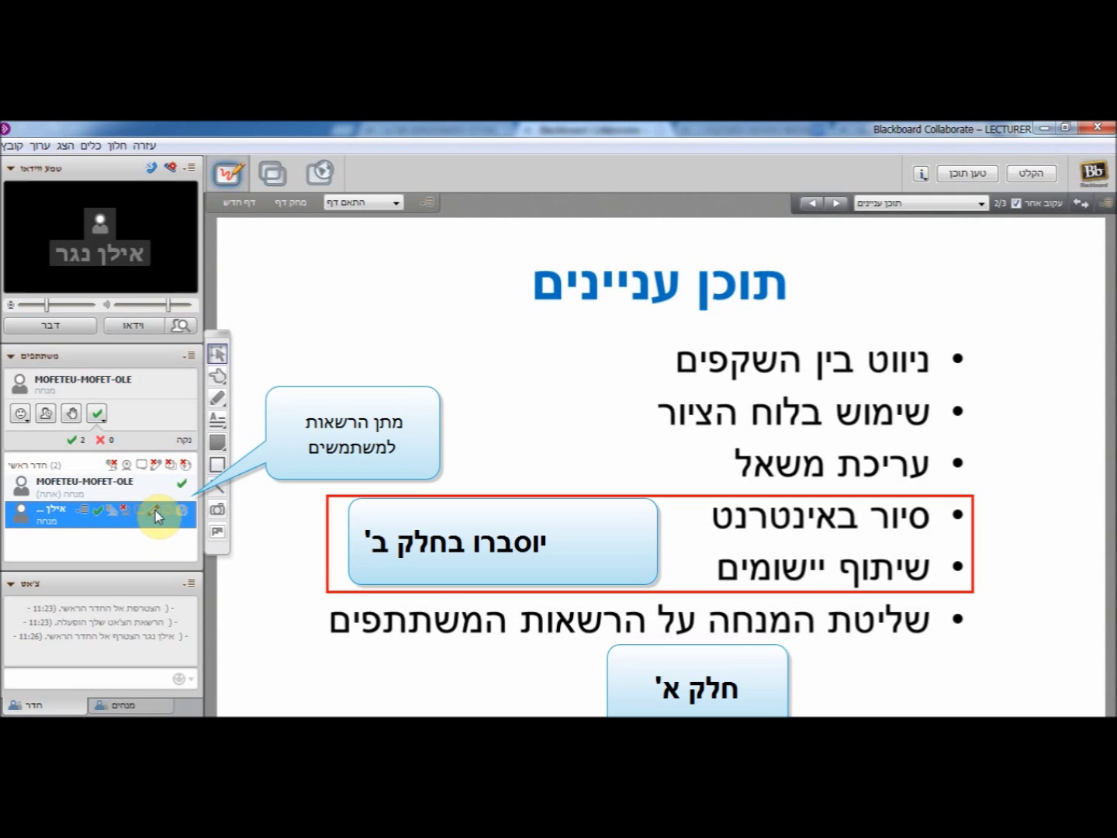
{"action": "left_click", "coordinate": [154, 512]}
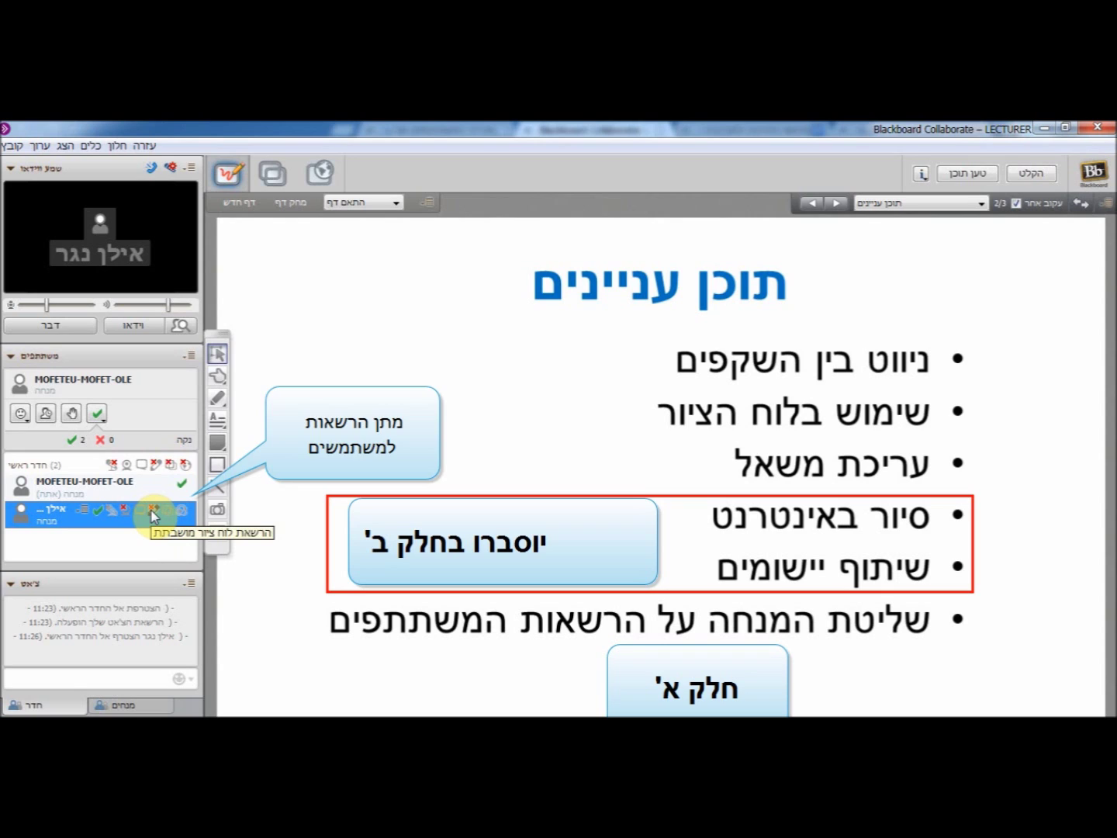
{"action": "left_click", "coordinate": [152, 510]}
Disable your own audio permission in the participants list.
{"action": "left_click", "coordinate": [117, 485]}
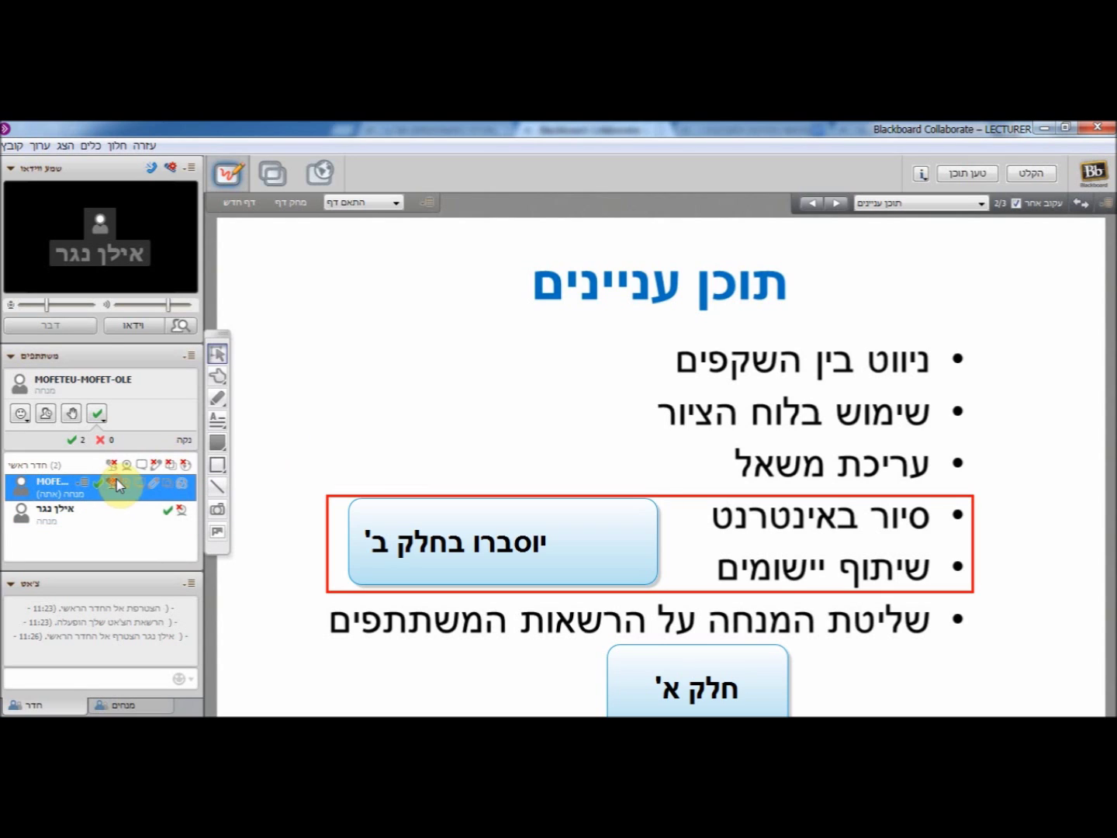